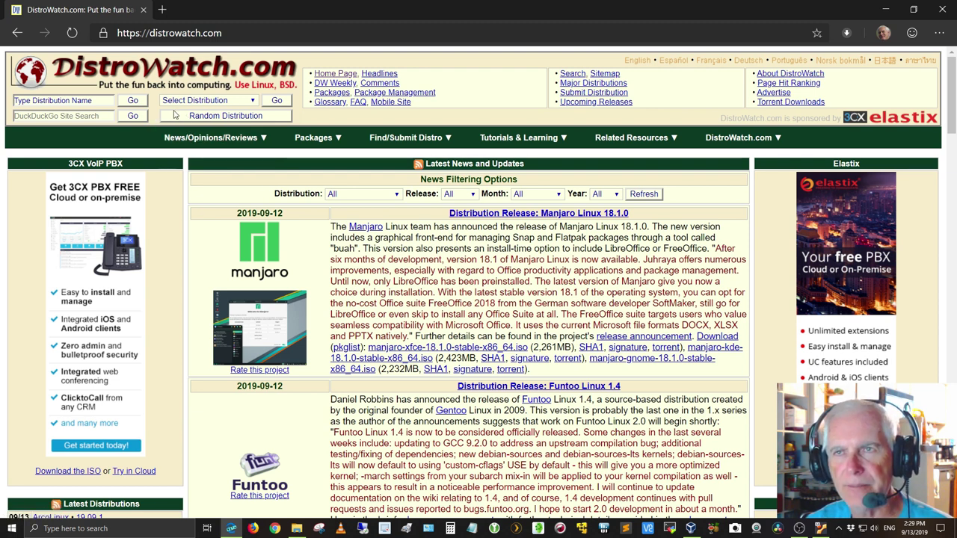
Step: Pick Zorin from the bottom of DistroWatch's Select Distribution list to load its page
click(254, 102)
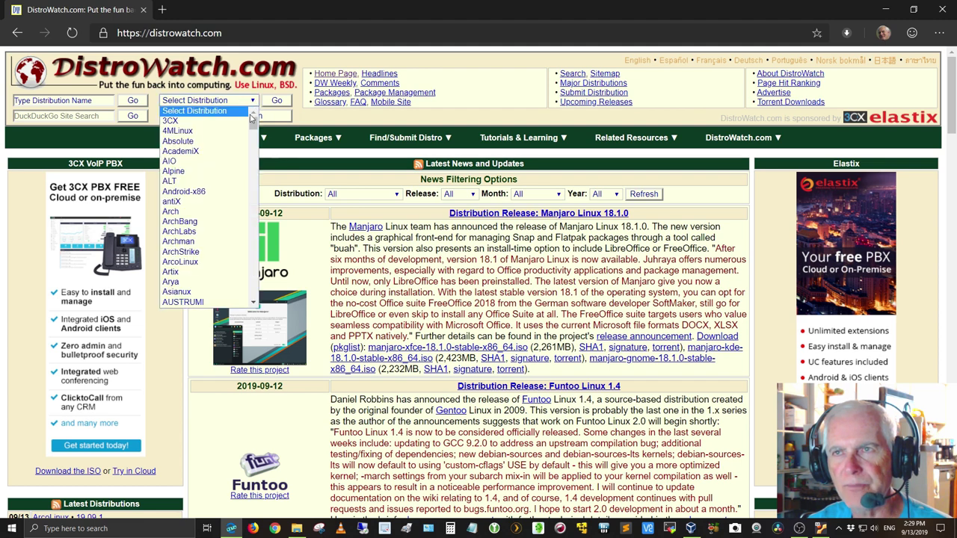
drag(253, 128, 255, 295)
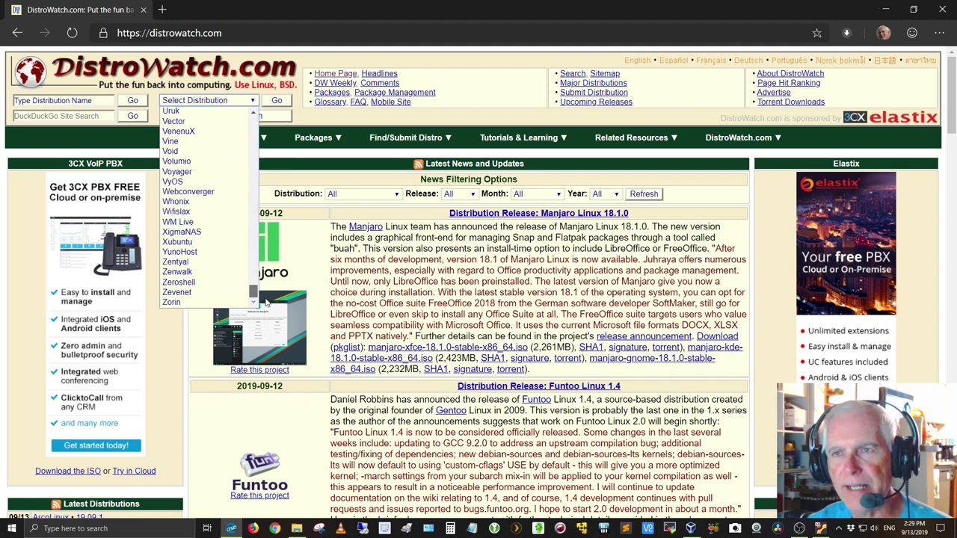
click(191, 303)
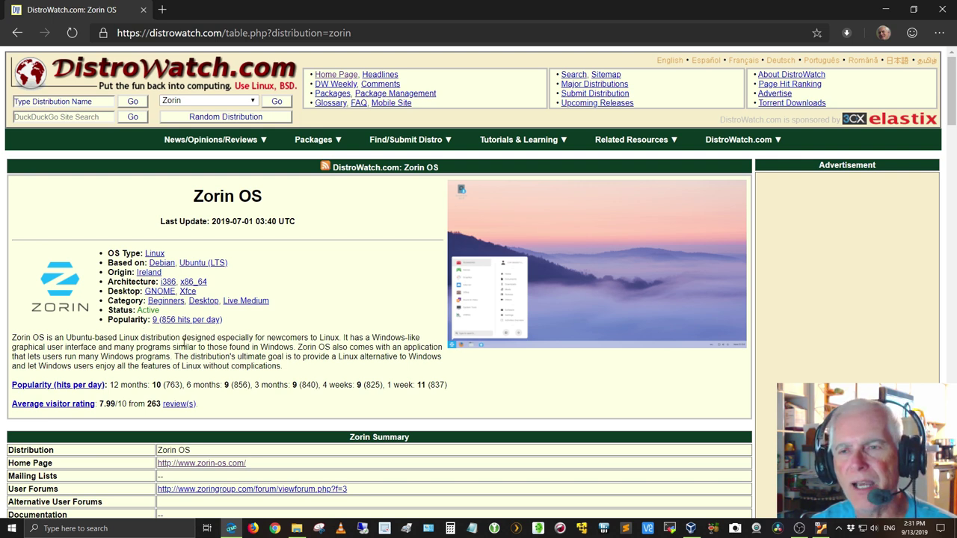
Step: Scroll through the Zorin OS summary and reviews, then bring up VirtualBox Manager
scroll(183, 343, down, 3)
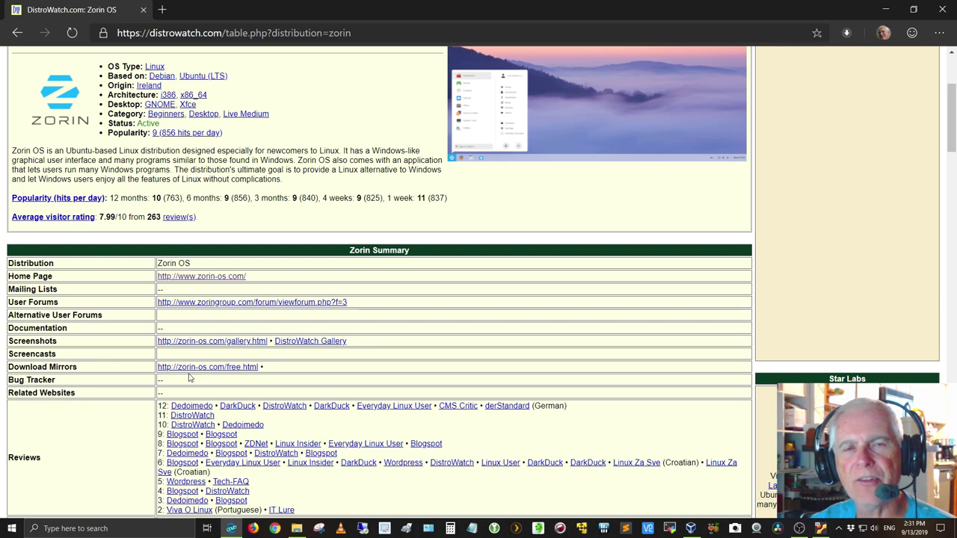
scroll(239, 246, up, 3)
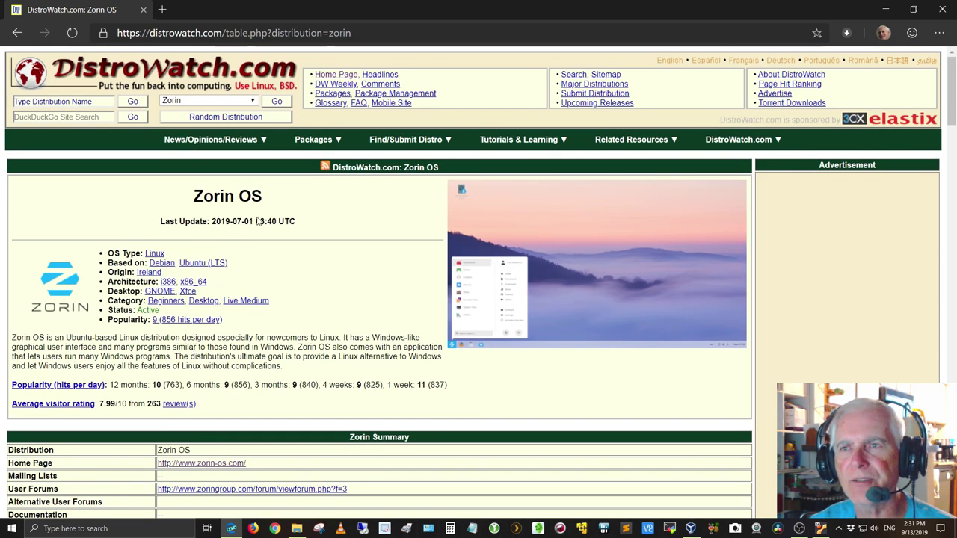
click(182, 119)
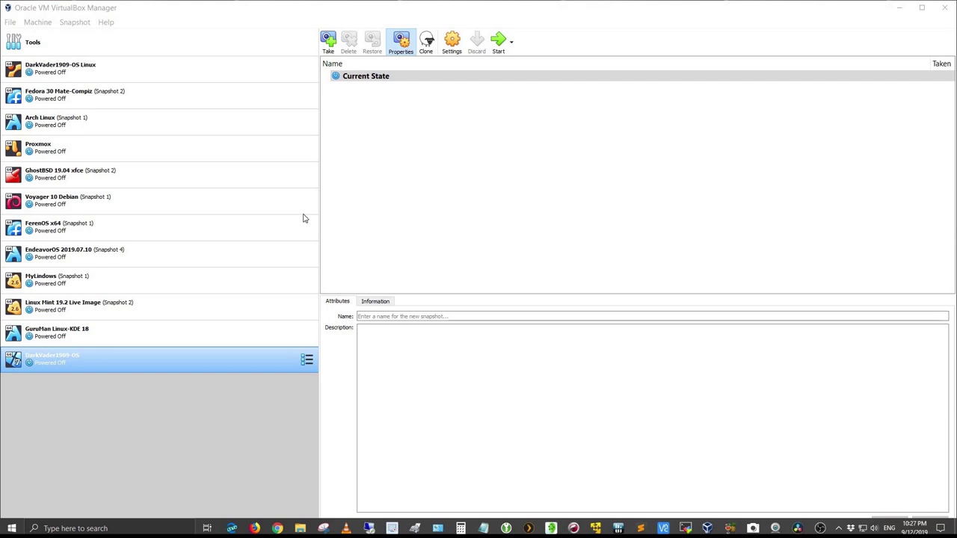
Step: Start a new machine named 'ZorinOS 15 Core 64-bit', Ubuntu (64-bit), with 4096 MB memory
click(37, 22)
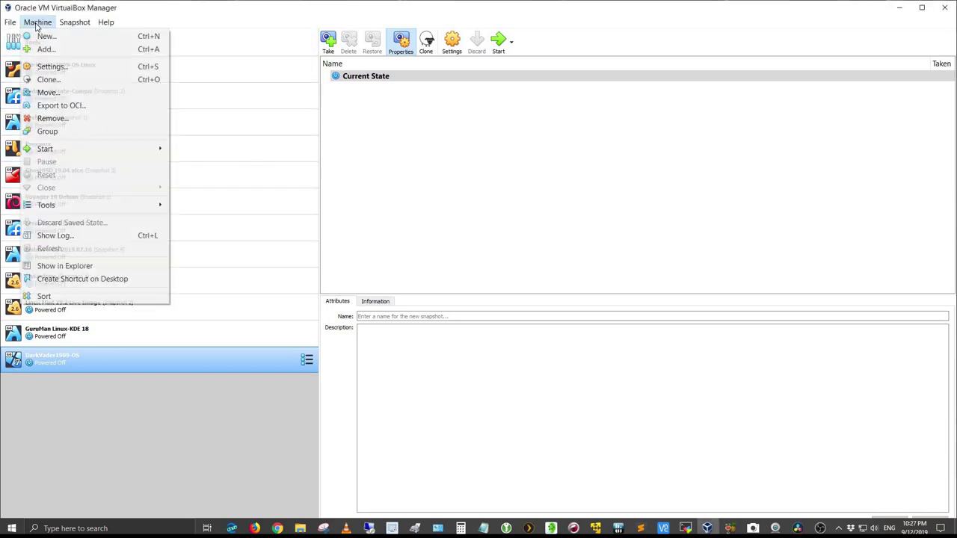
click(46, 37)
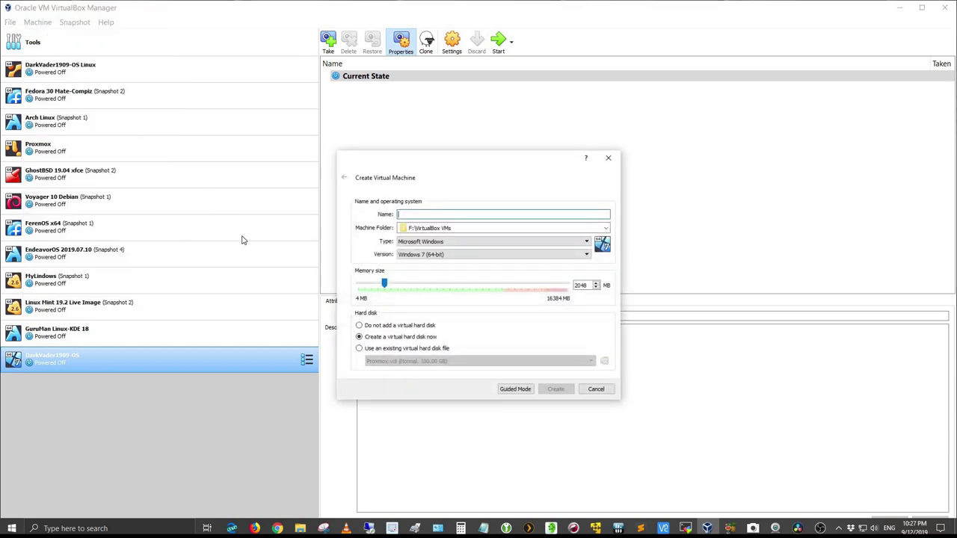
text(Zorin)
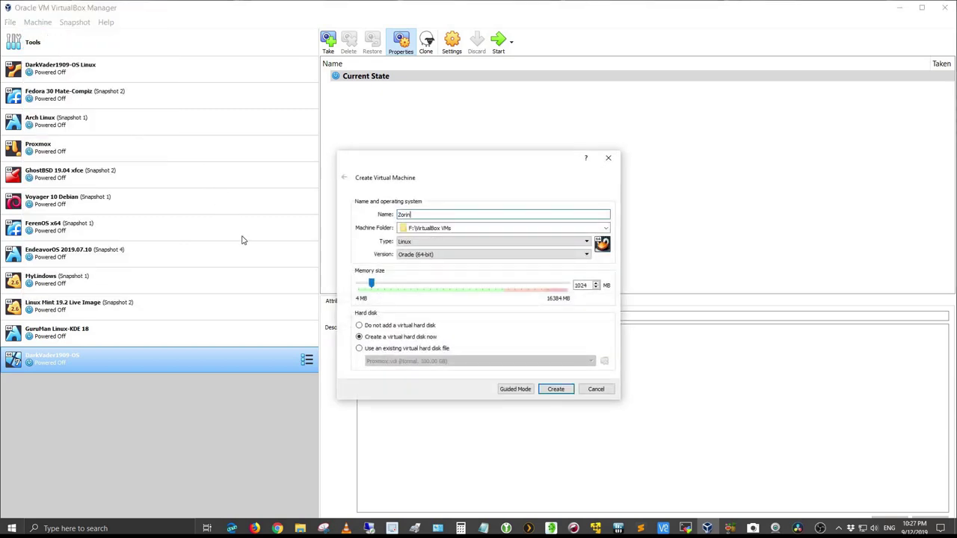
text(OS 15 Core 64-bit)
click(586, 254)
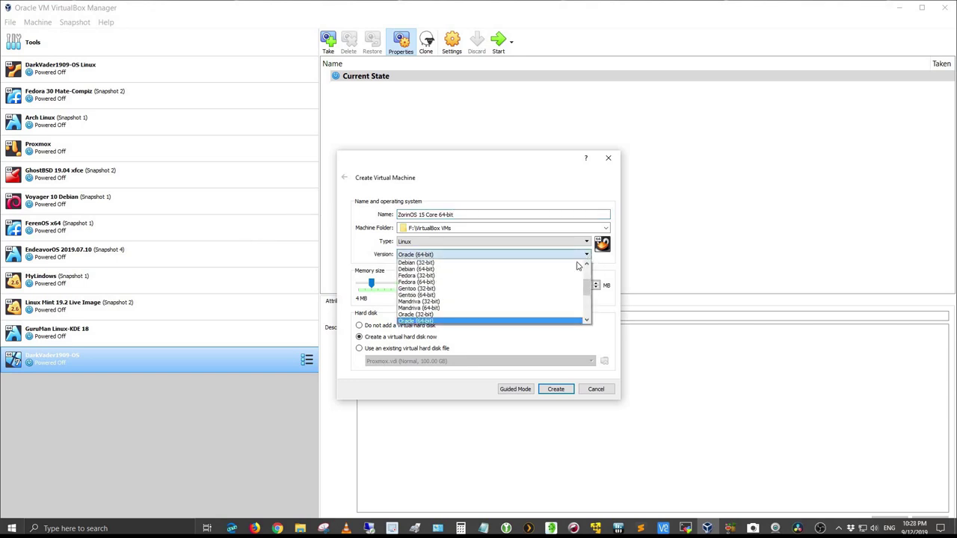
scroll(549, 283, down, 4)
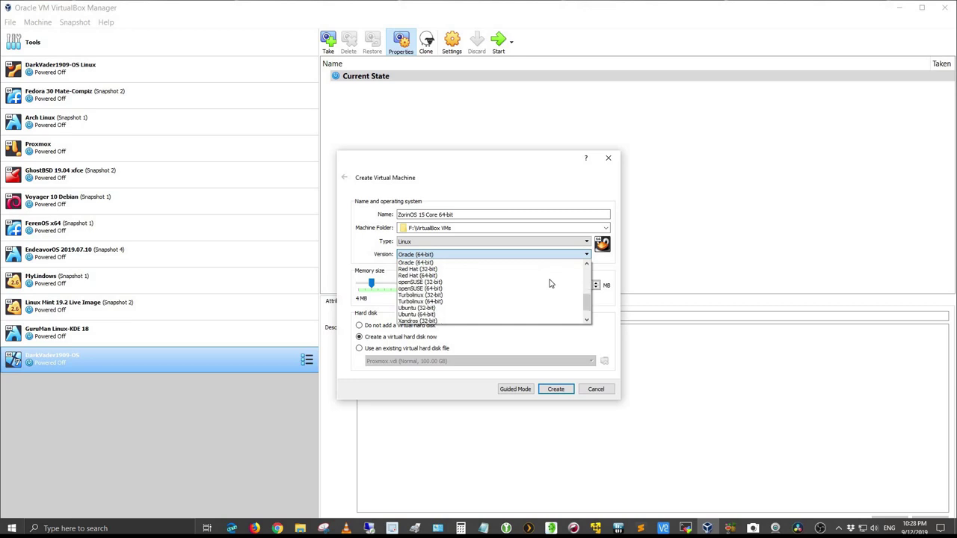
scroll(525, 304, up, 4)
scroll(525, 304, down, 2)
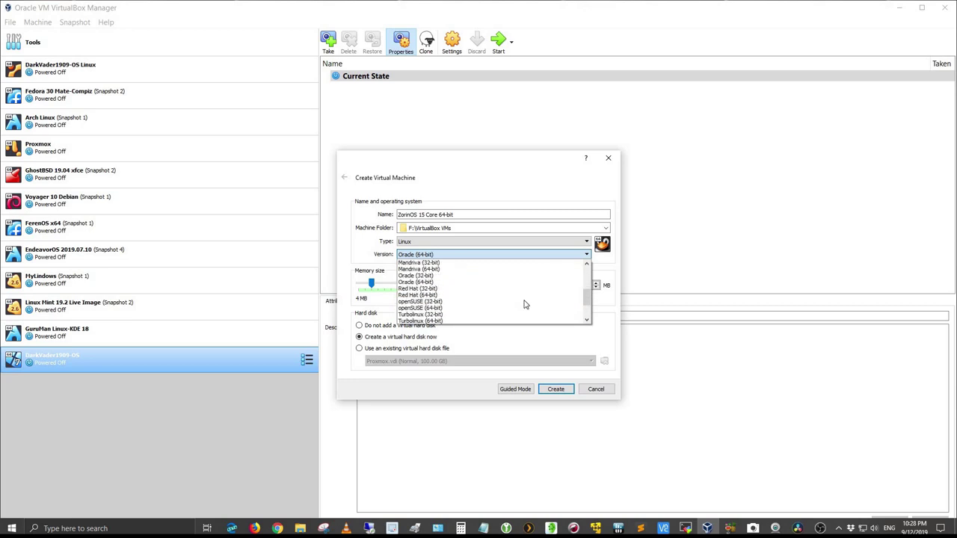
scroll(525, 304, down, 2)
click(499, 297)
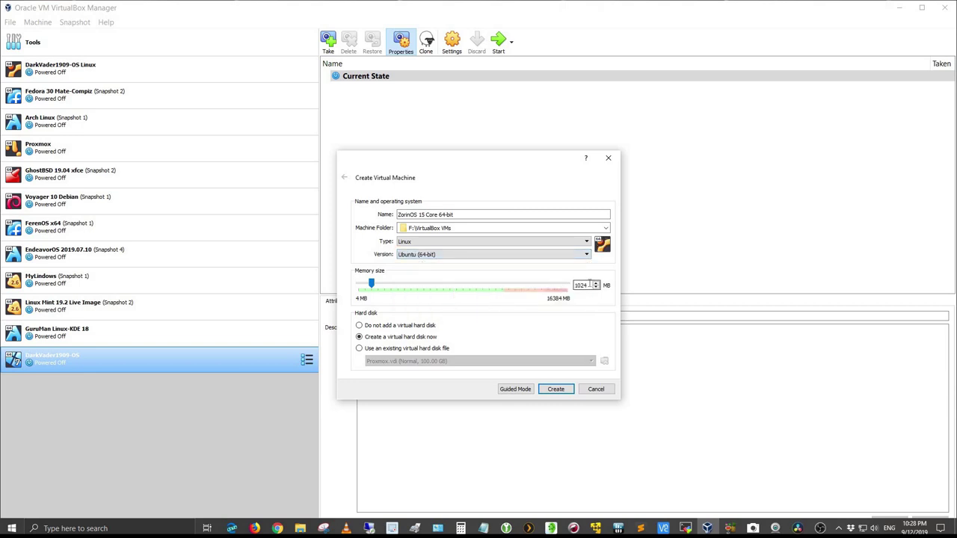
drag(590, 284, 572, 285)
text(4096)
Step: Give it a 50 GB virtual hard disk and finish creating the machine
click(561, 393)
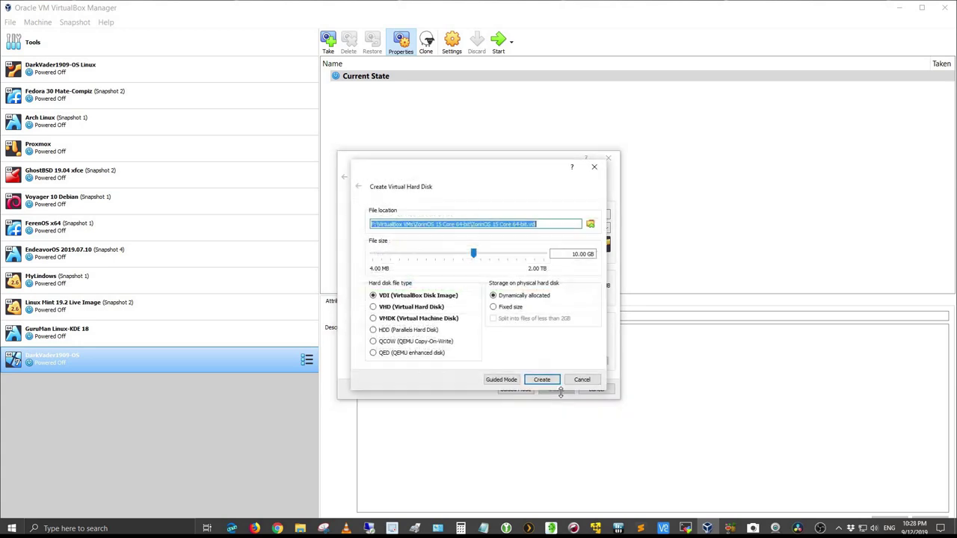
click(577, 252)
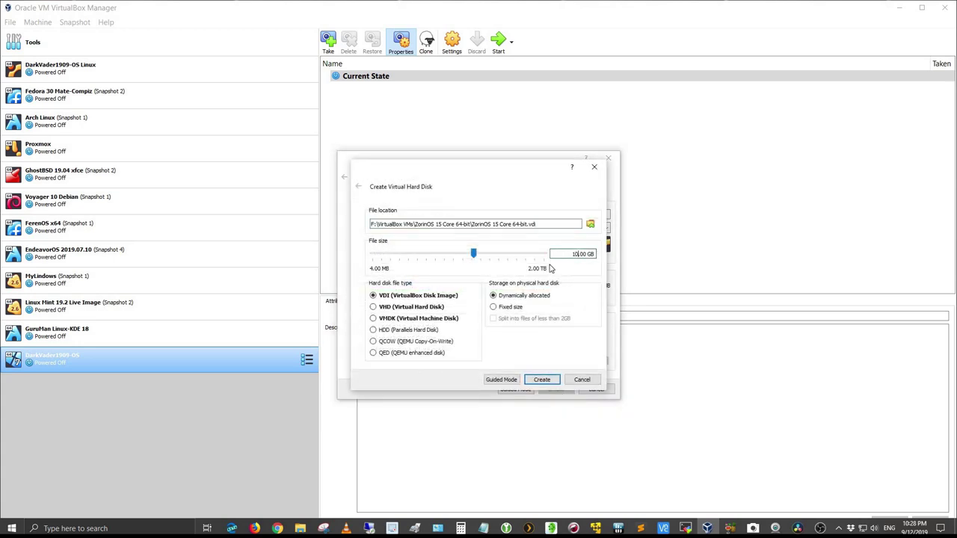
key(BackSpace)
key(BackSpace)
key(BackSpace)
text(50)
click(540, 382)
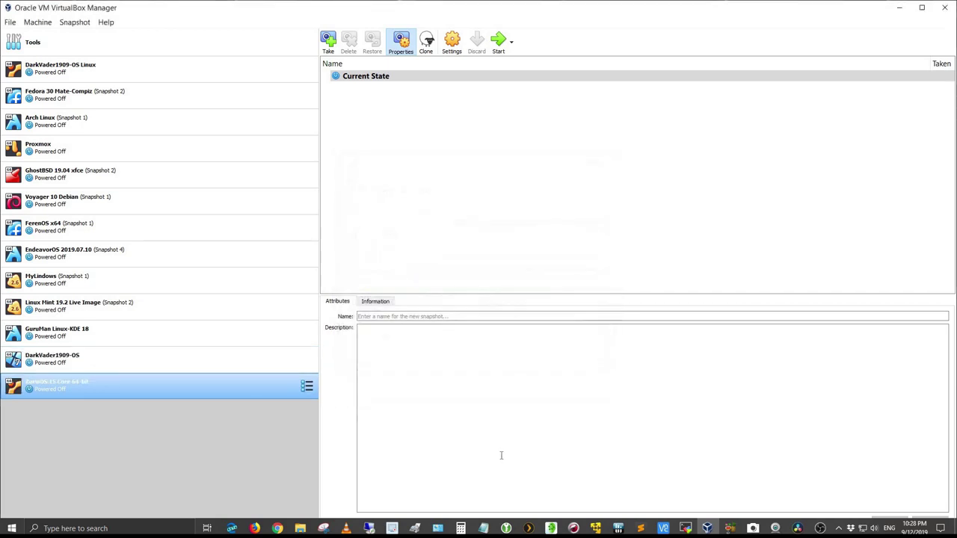
Step: In the VM's System settings, disable floppy boot and move Hard Disk above Optical
click(454, 45)
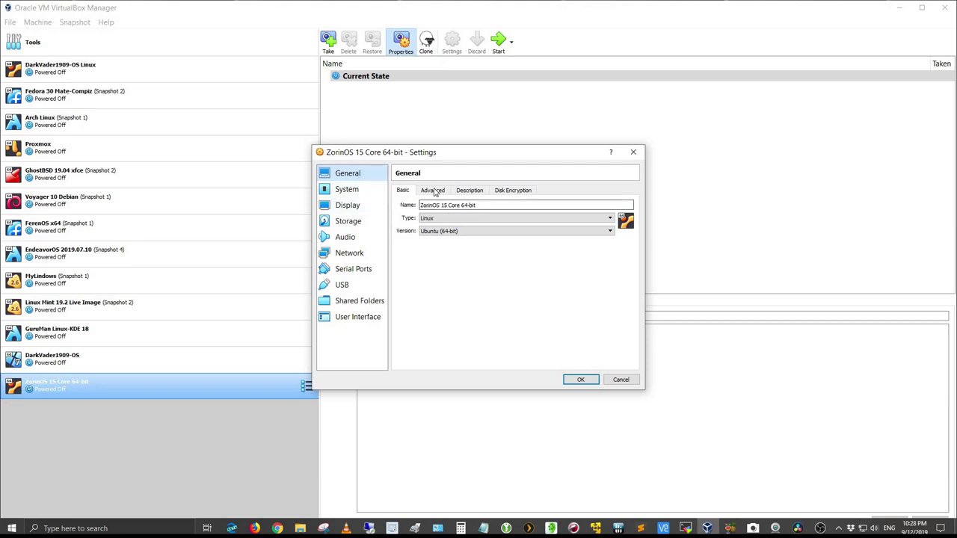
click(350, 190)
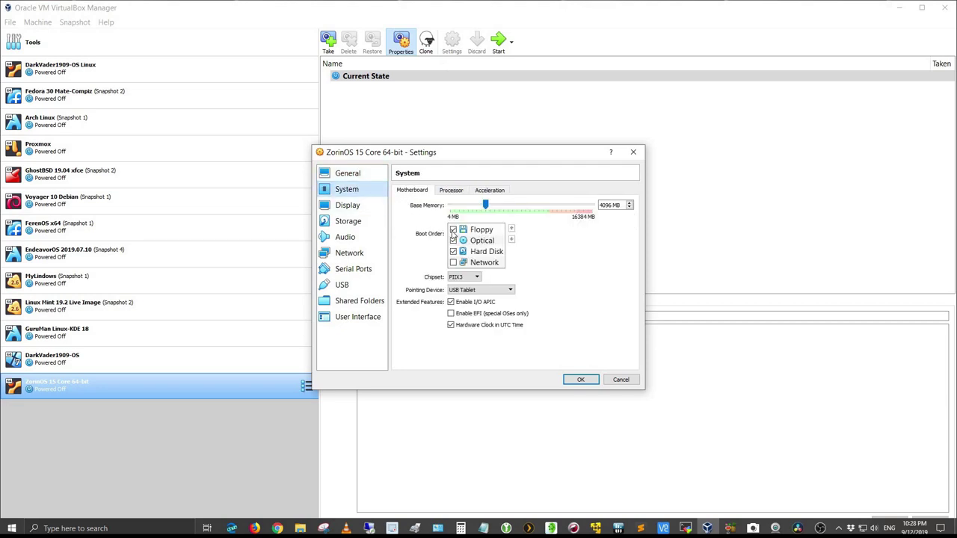
click(453, 230)
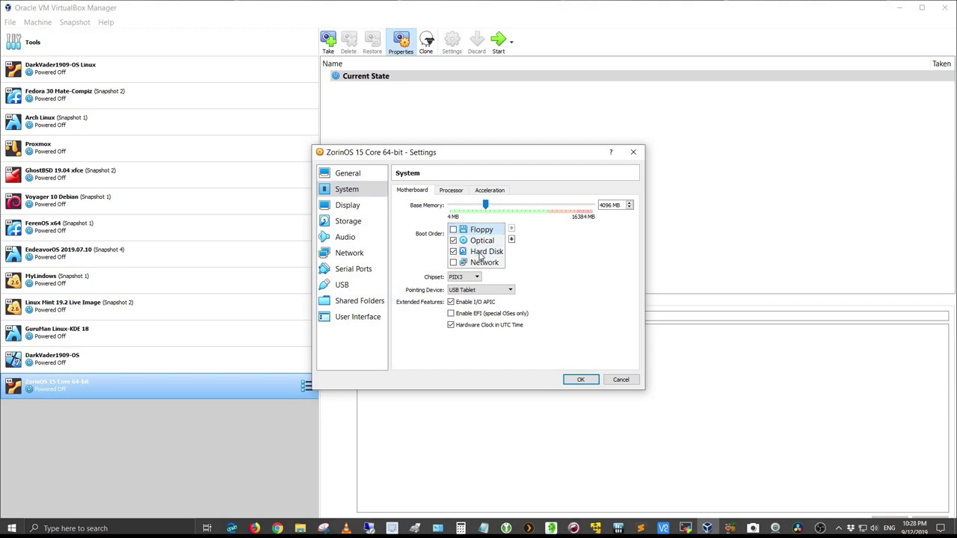
click(481, 254)
click(512, 229)
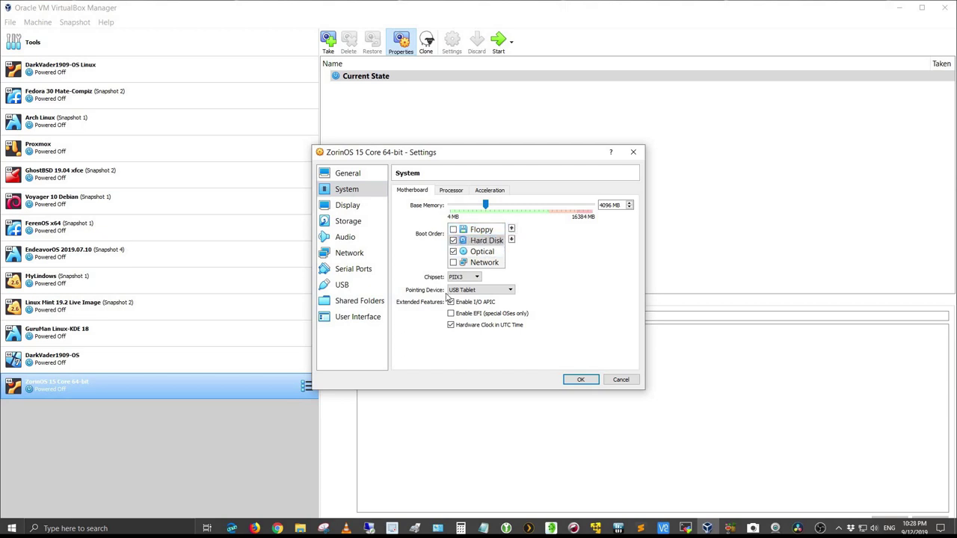
Step: Raise video memory to 128 MB and set the graphics controller to VBoxVGA
click(363, 203)
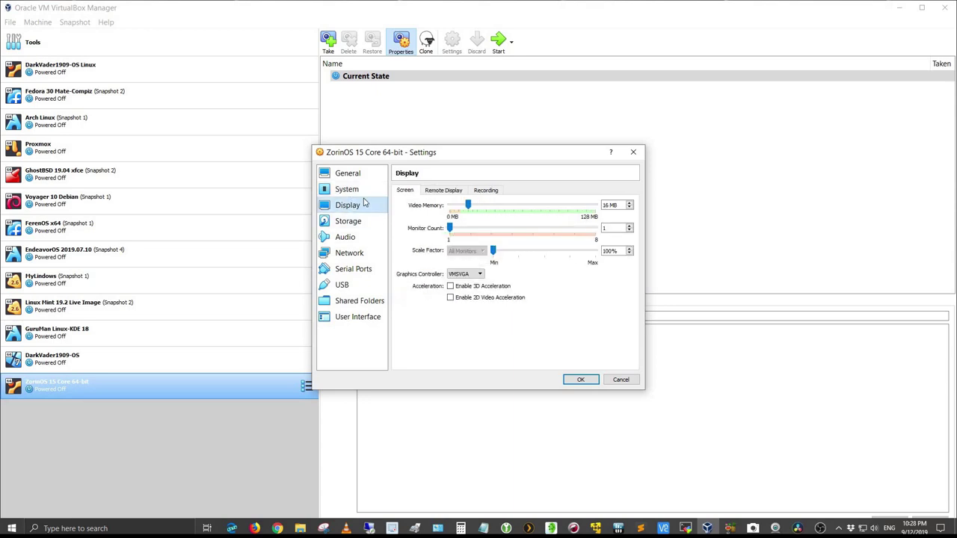
drag(468, 204, 596, 205)
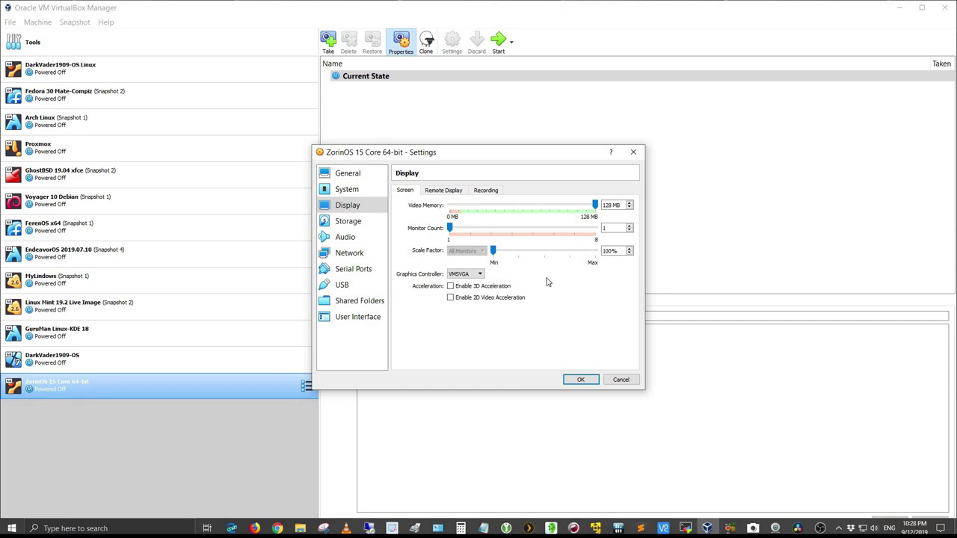
click(483, 276)
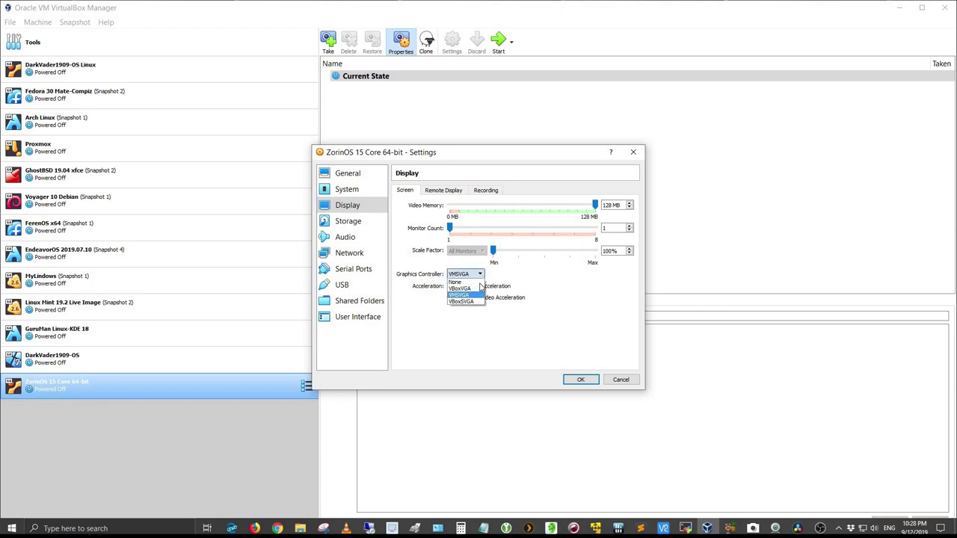
click(480, 288)
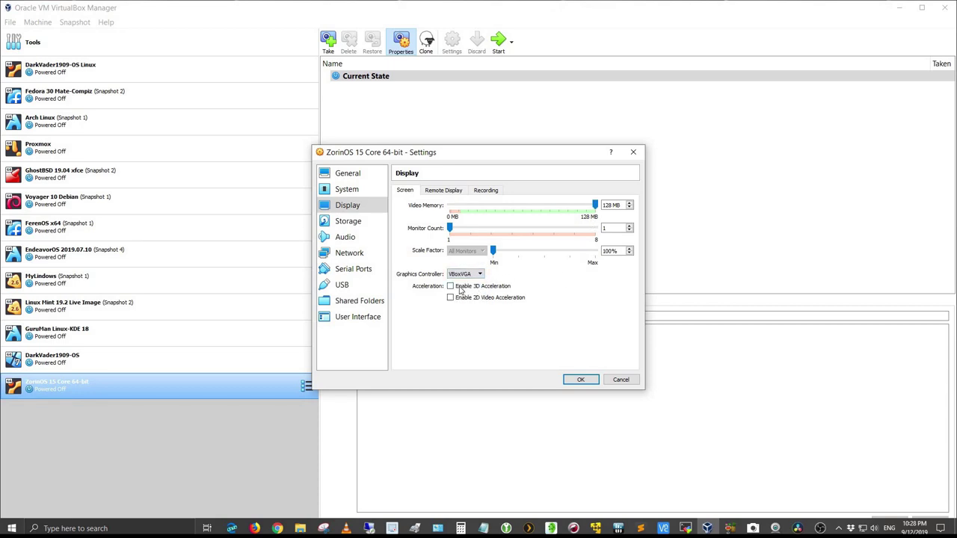
Step: Attach Zorin-OS-15-Core-64-bit-r1.iso to the empty optical drive
click(349, 221)
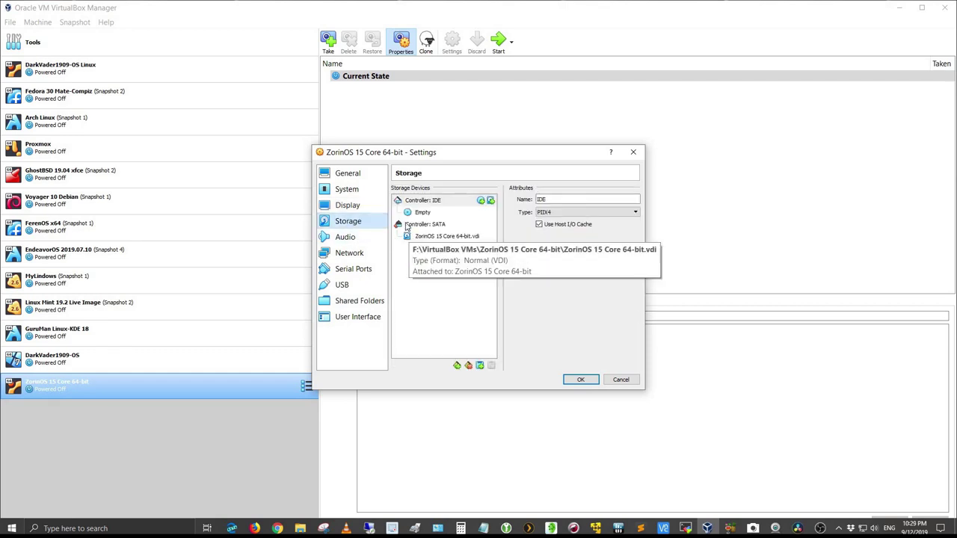
click(410, 213)
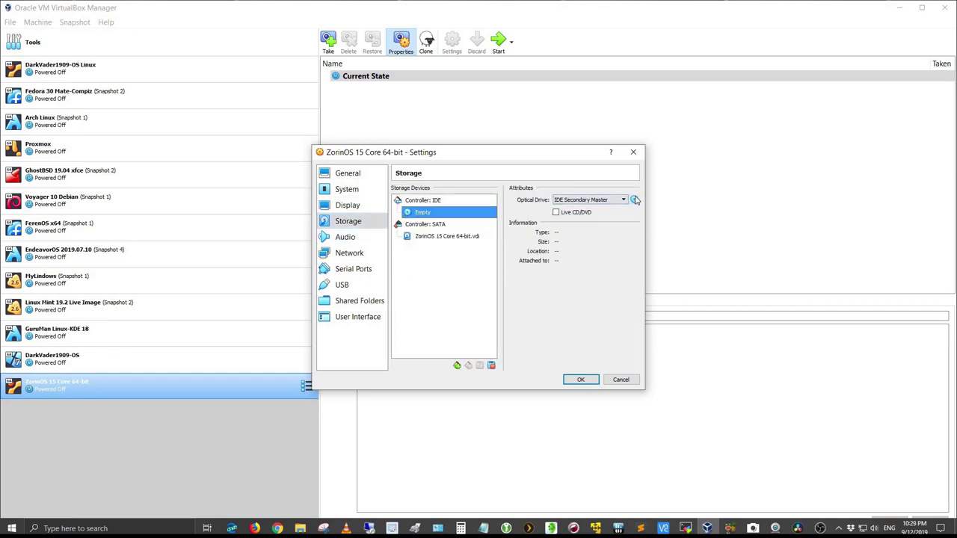
click(634, 199)
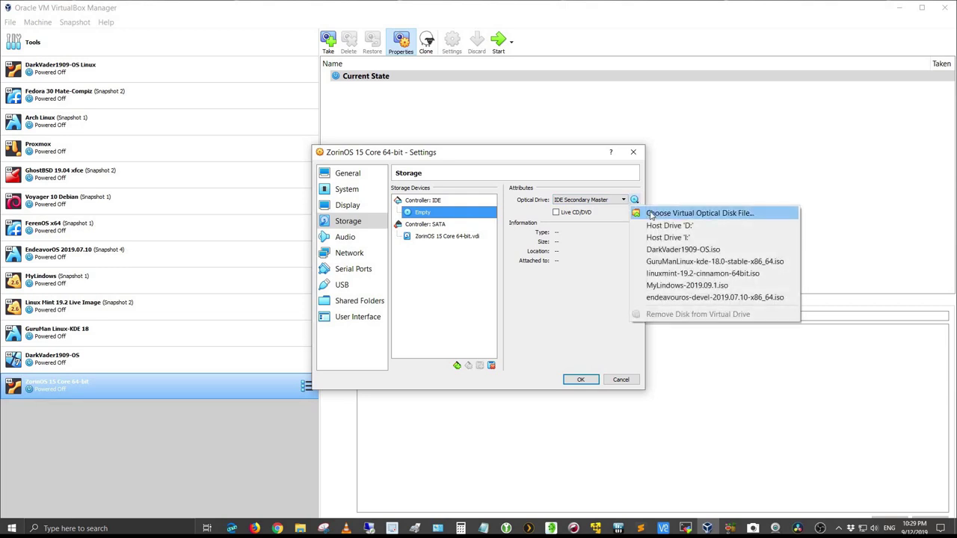
click(649, 214)
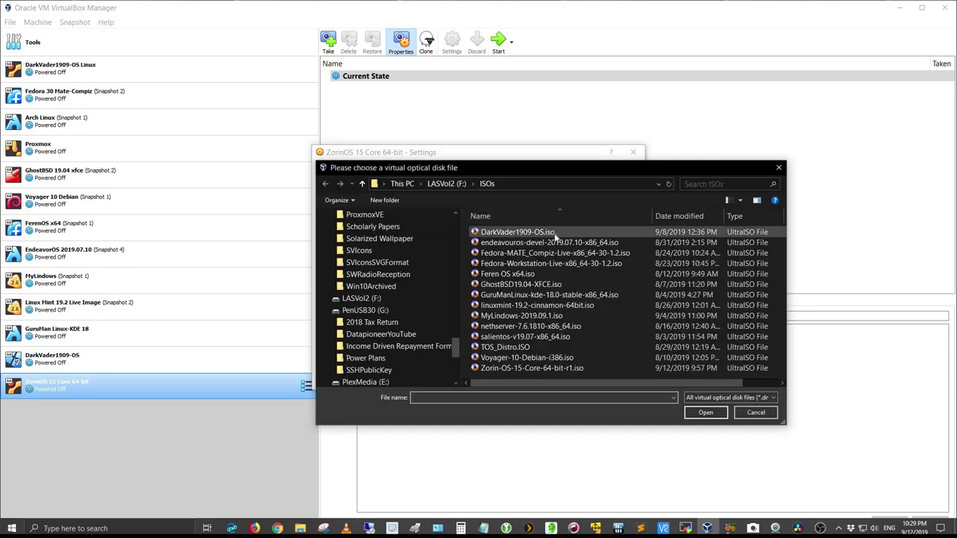
click(523, 368)
click(699, 413)
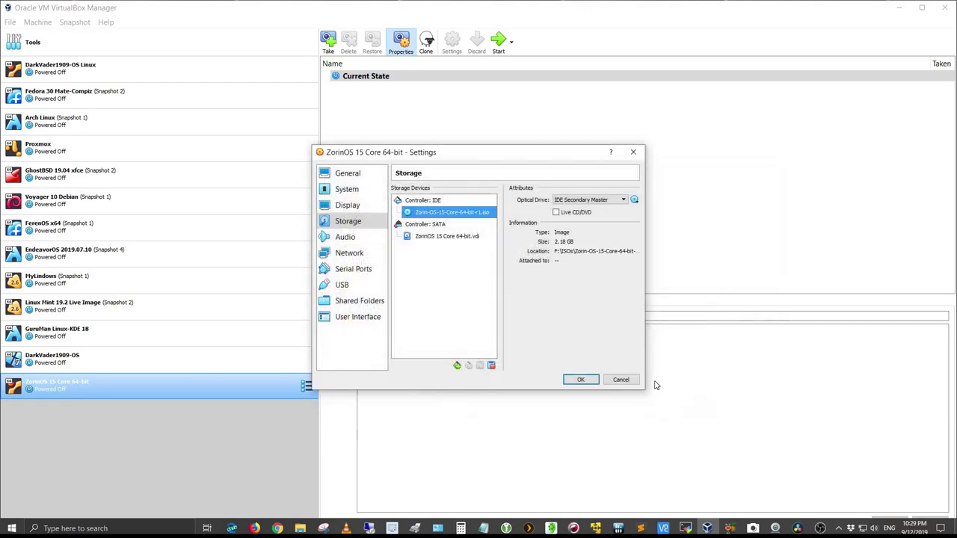
Step: Set the network adapter to Bridged Adapter and USB to USB 3.0, then save settings
click(342, 241)
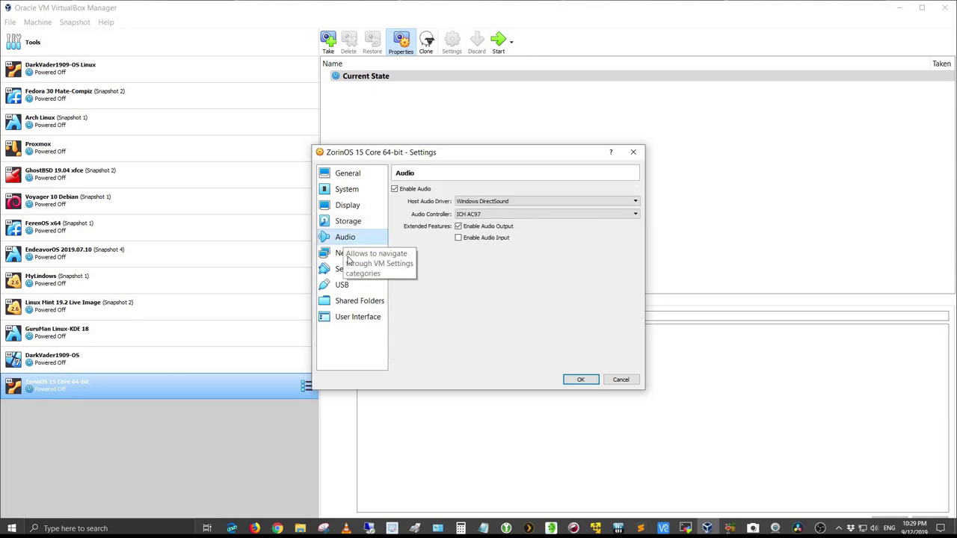
click(350, 256)
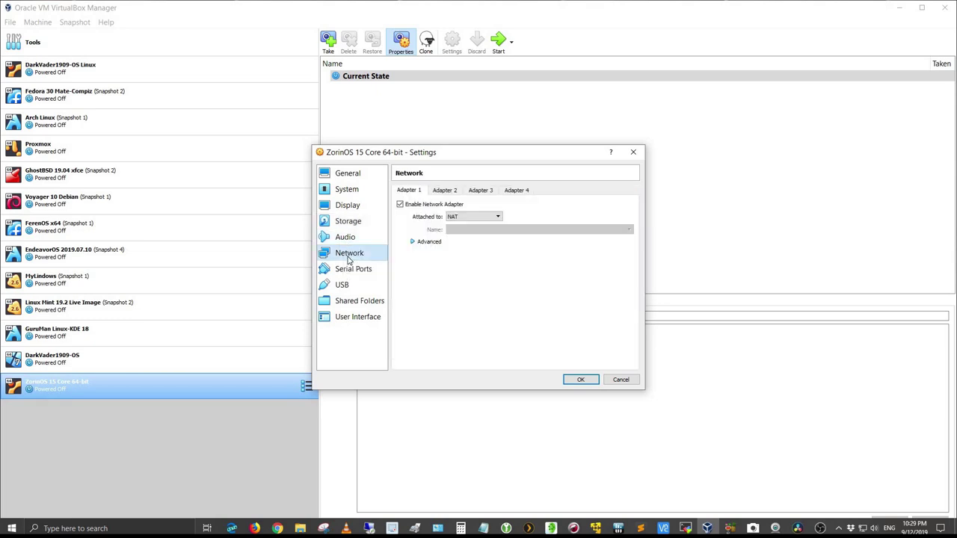
click(497, 217)
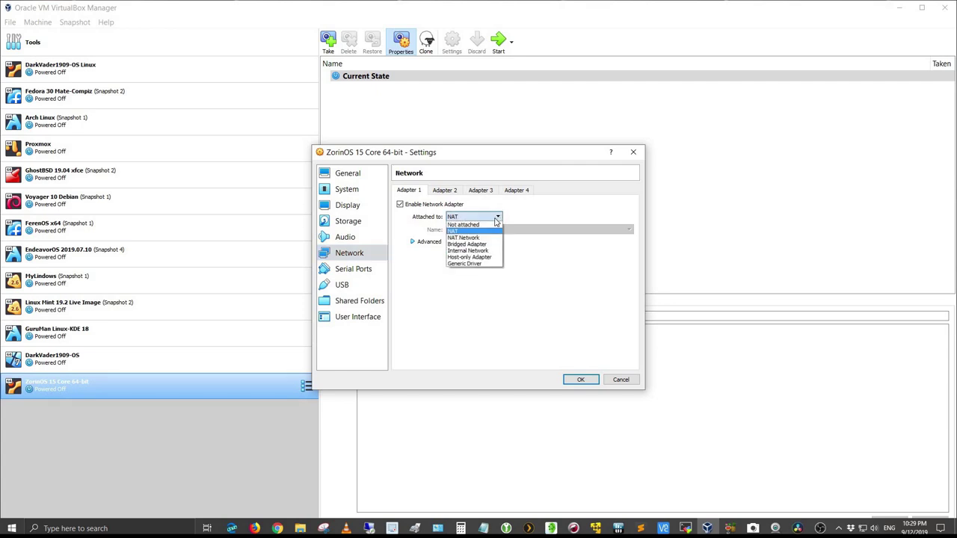
click(480, 244)
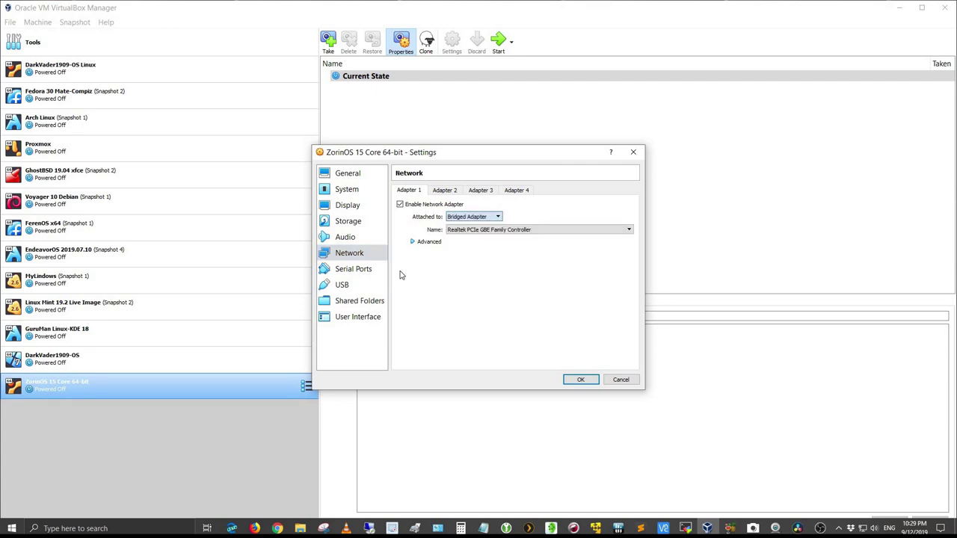
click(349, 289)
click(409, 223)
click(581, 380)
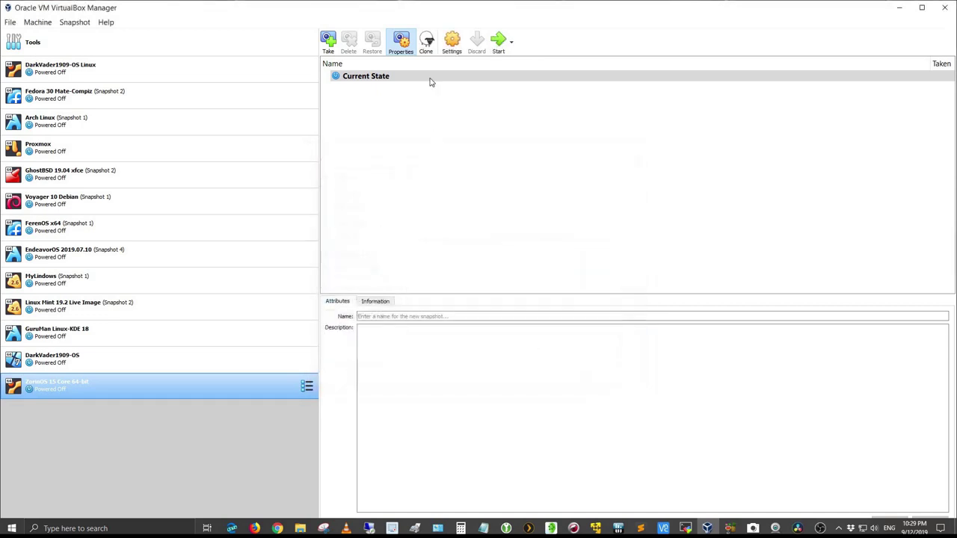
Step: Start the ZorinOS 15 Core VM and switch its window to full-screen mode
click(506, 39)
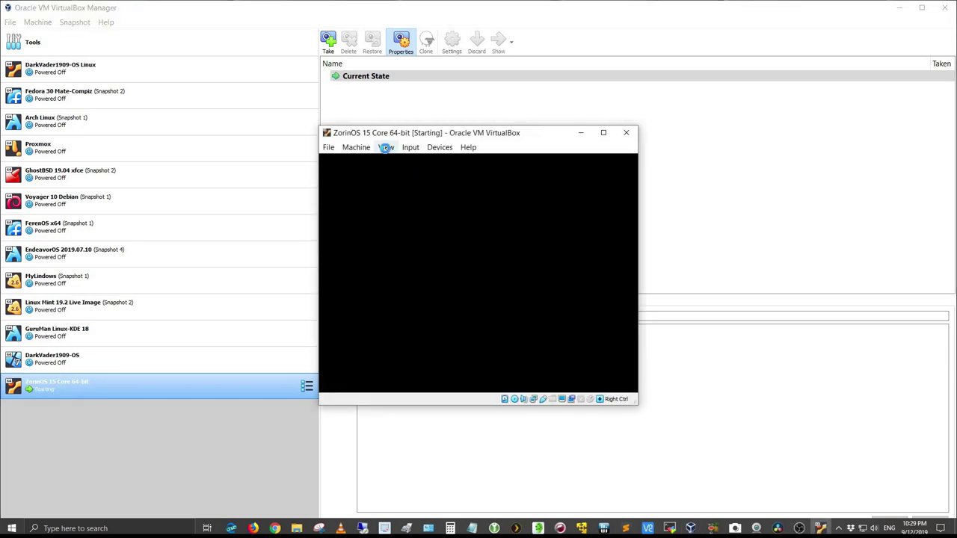
click(385, 148)
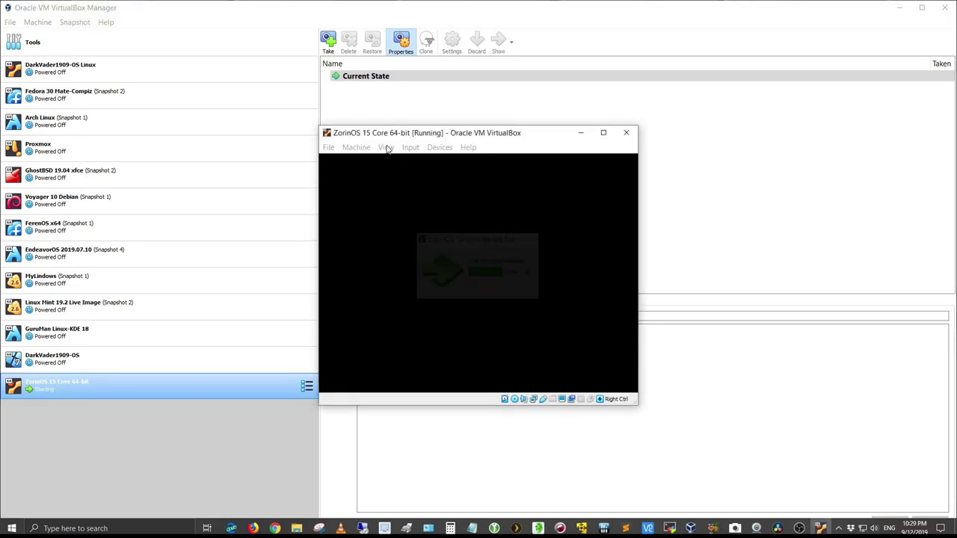
click(385, 147)
click(399, 161)
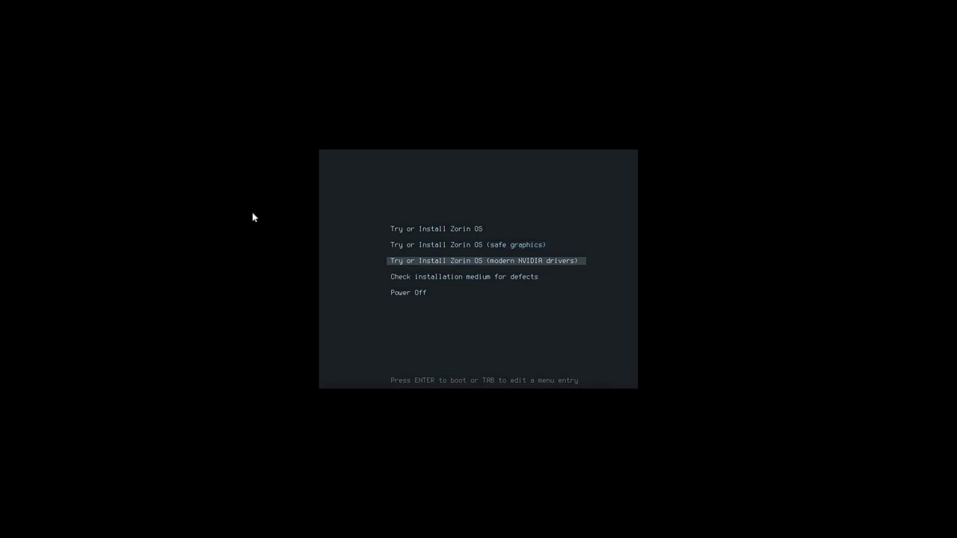
key(Down)
Step: Select 'Try or Install Zorin OS' in the boot menu to boot the live session
key(Up)
key(Up)
key(Up)
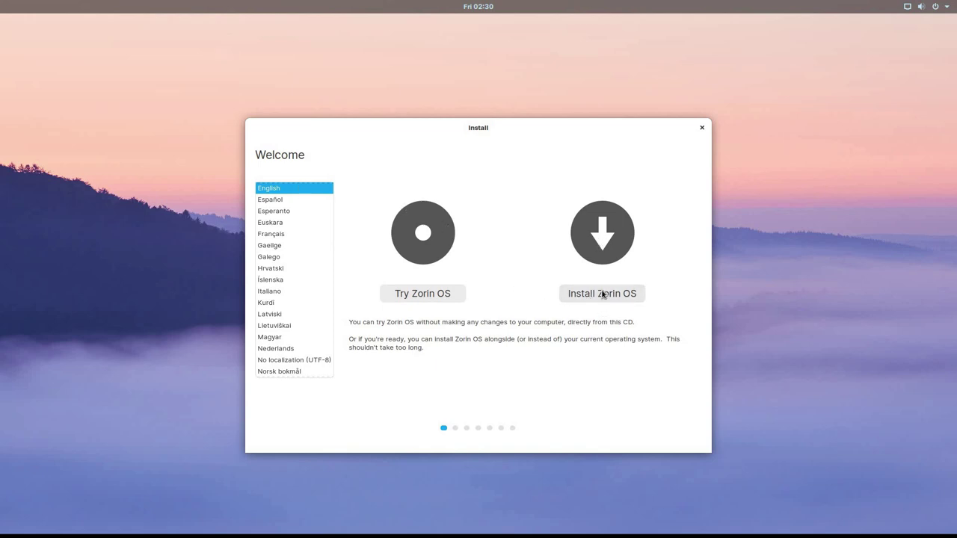
Step: Choose Install Zorin OS, keep English (US) keyboard and both update/third-party options
click(603, 295)
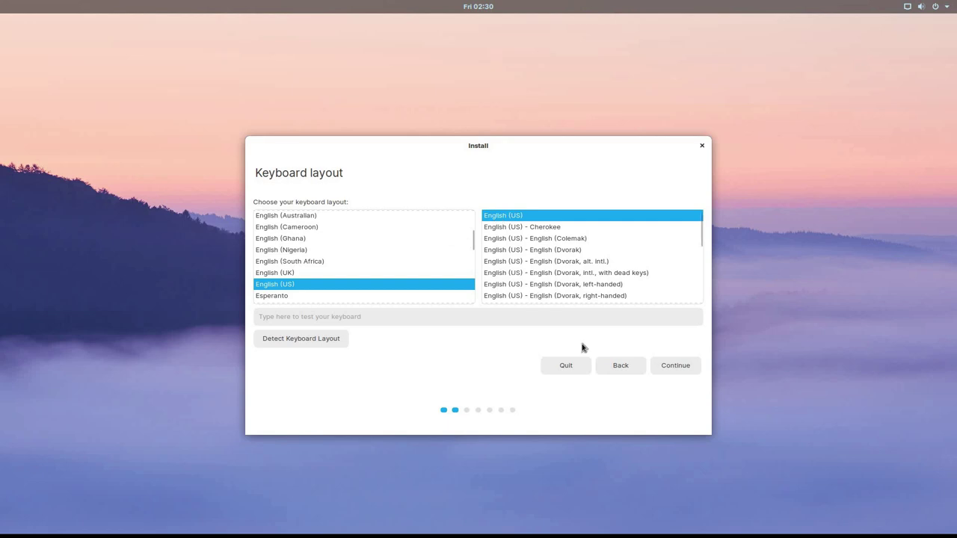
click(686, 367)
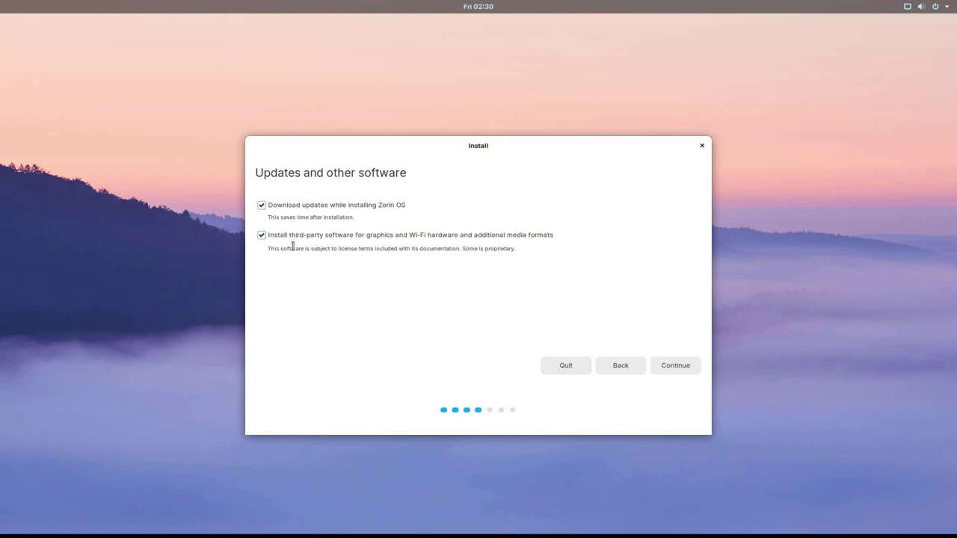
click(676, 368)
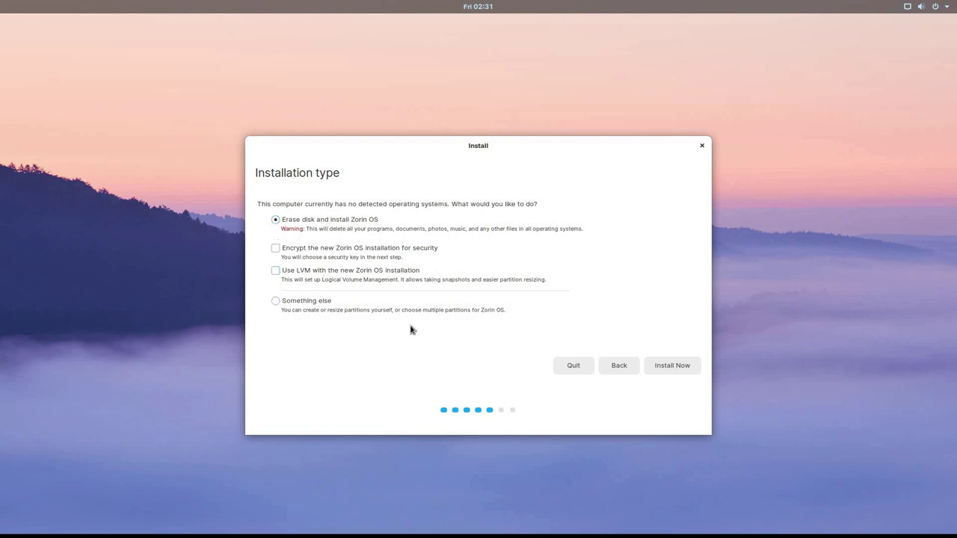
Step: Install with Erase disk, confirm the partition changes, and accept New York as location
click(665, 365)
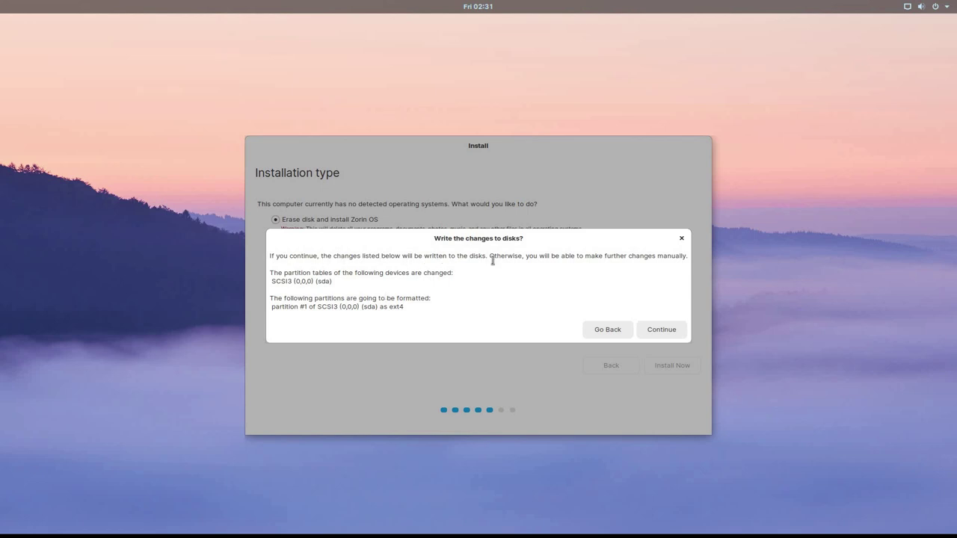
click(662, 329)
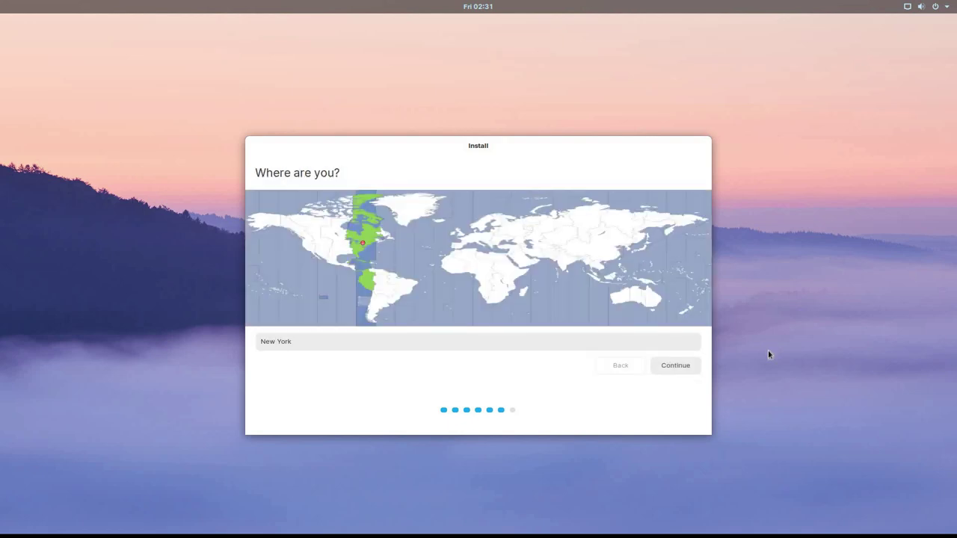
click(669, 366)
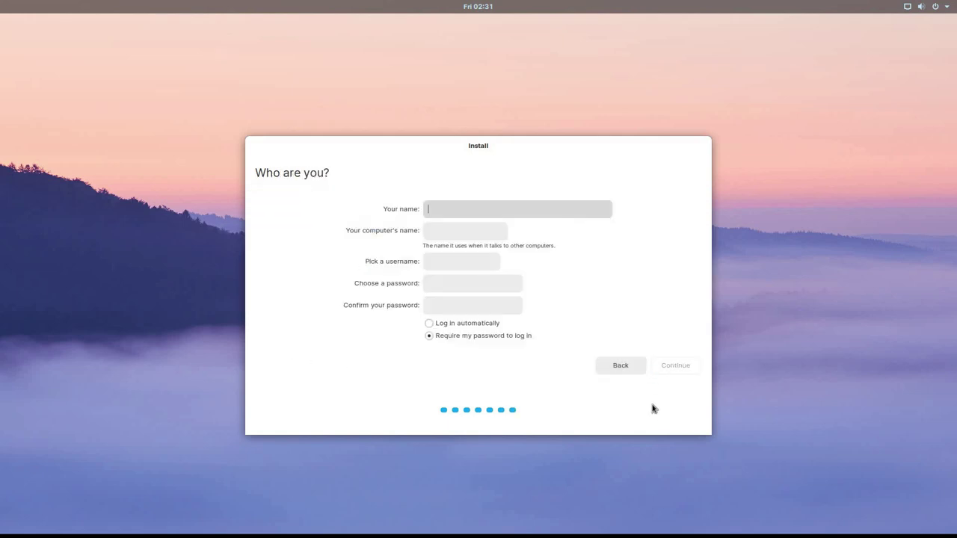
Step: Enter the user's full name, computer name zorinOS15-vm, a username and matching password, then continue
text(Dan )
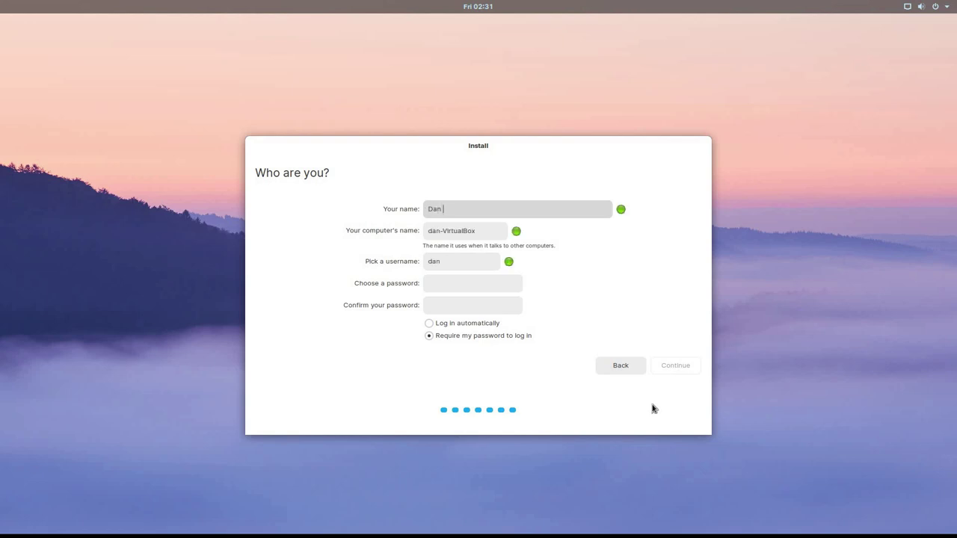
text(Calloway)
key(Tab)
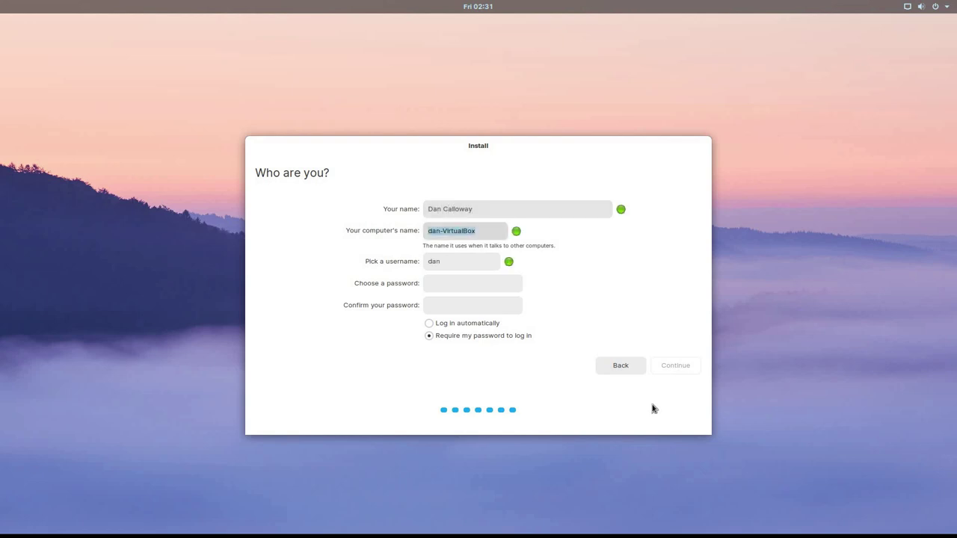
text(zorin)
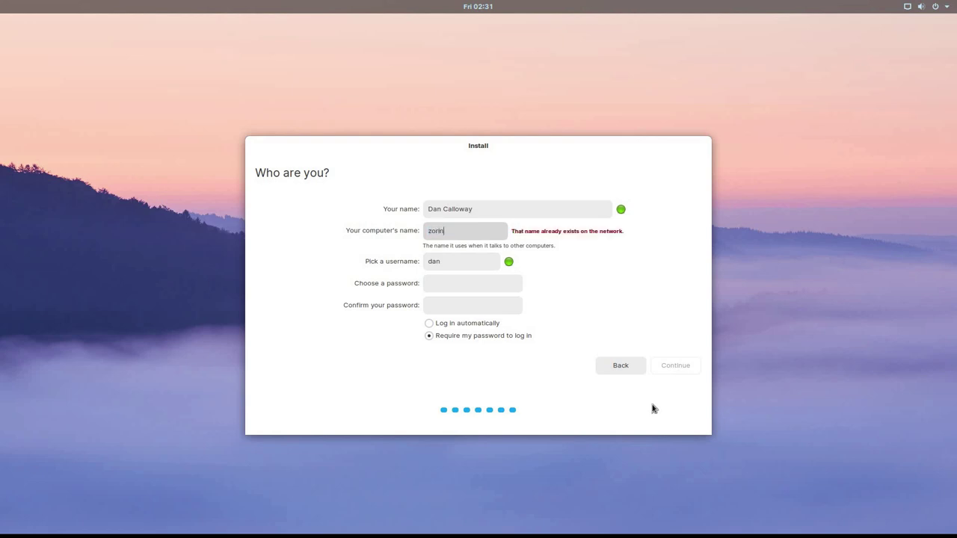
text(OS15-vm)
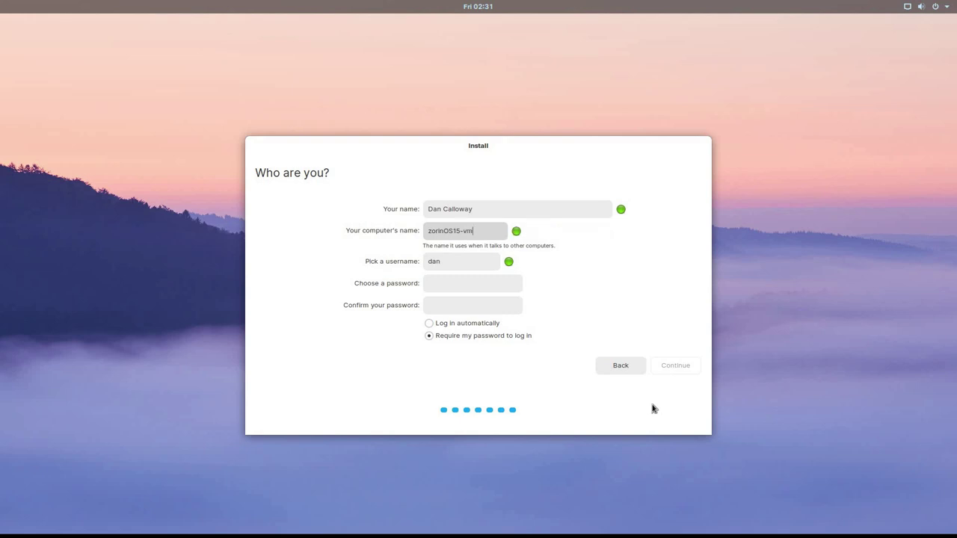
key(Tab)
text(datapi)
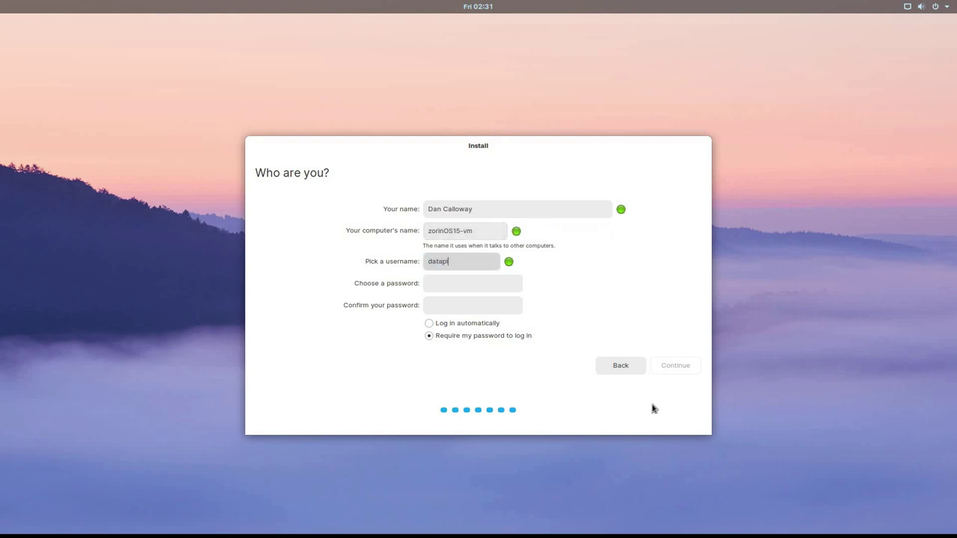
text(oneer)
key(Tab)
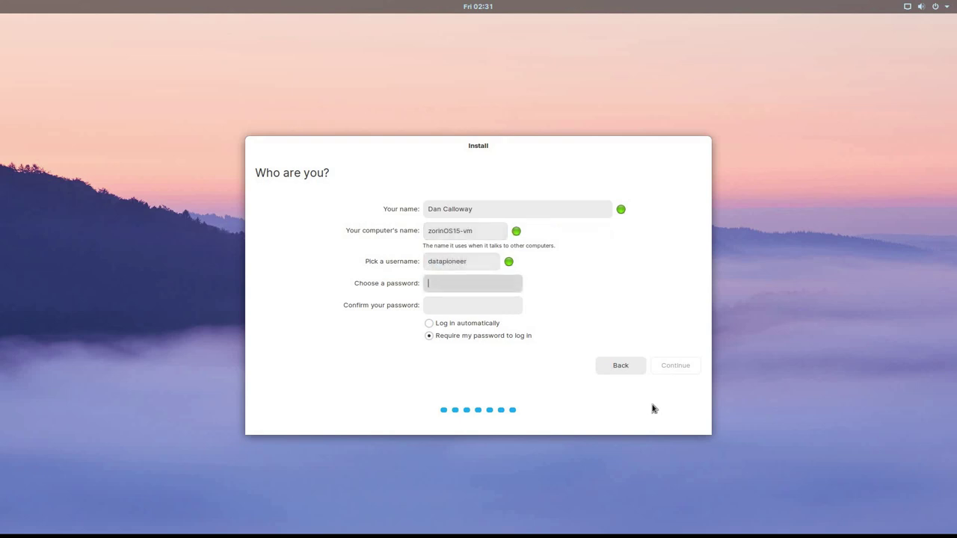
text(●●●●●●●●●●●●●)
key(Tab)
text(●●●●●●●●●●●)
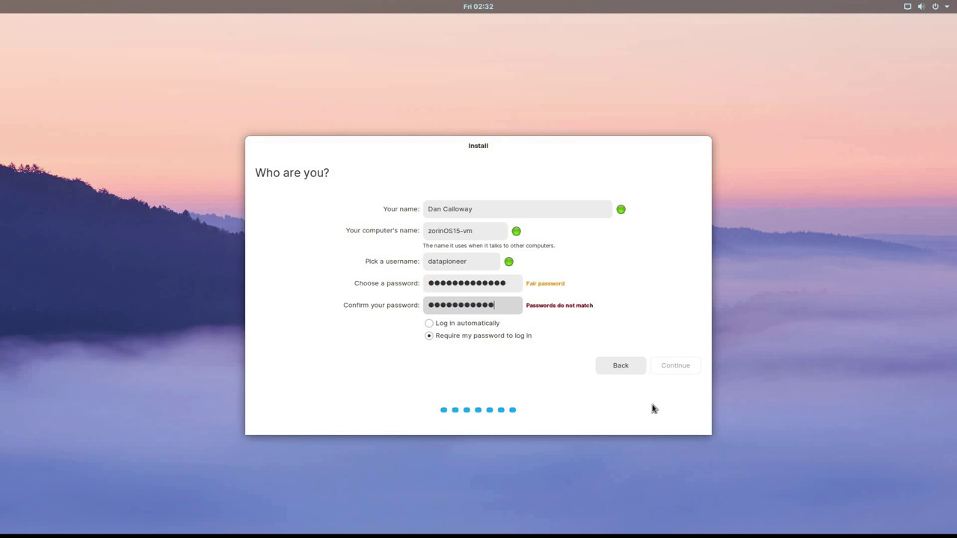
text(●●)
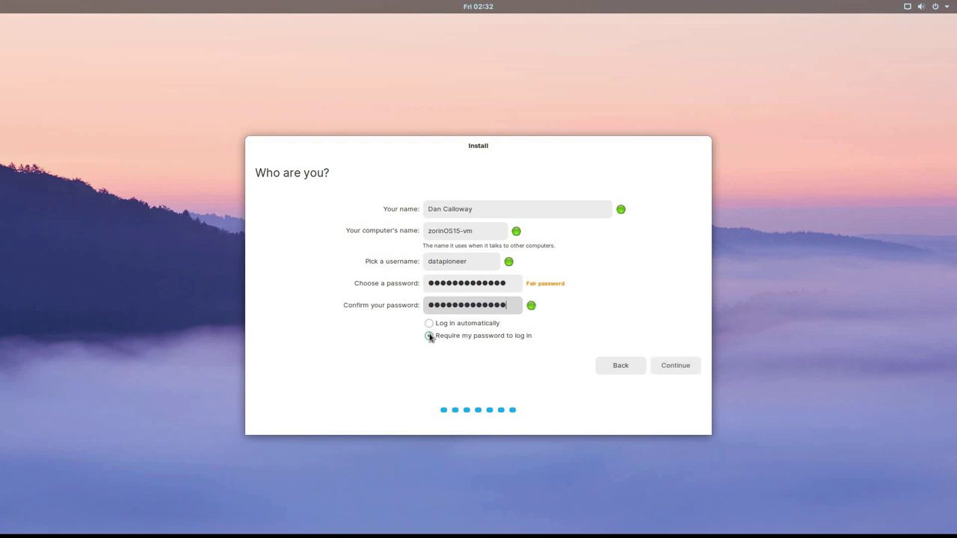
click(674, 368)
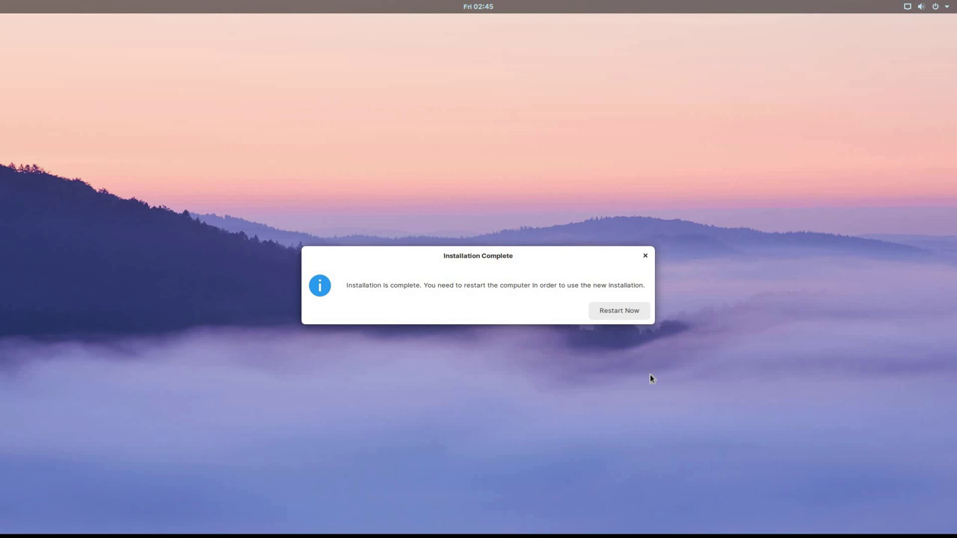
Step: Restart the VM from the Installation Complete dialog to boot installed Zorin OS
click(614, 314)
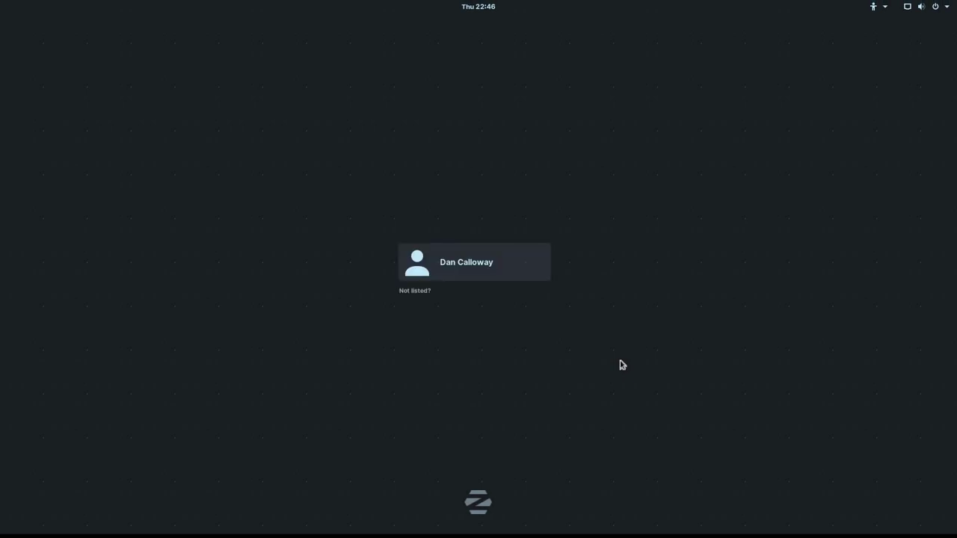
Step: Select the new user account on the Zorin OS login screen to sign in
click(485, 268)
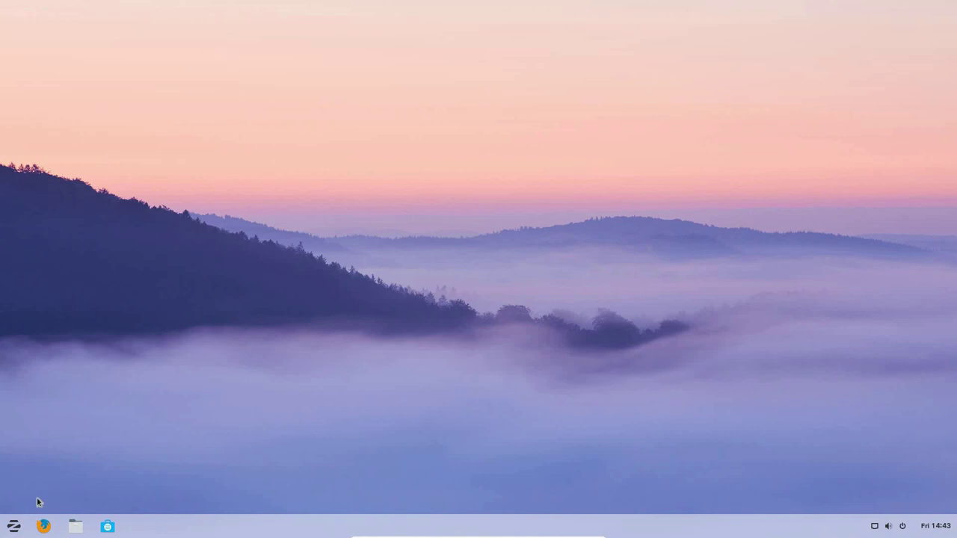
Step: List the Accessories apps, such as Calculator, Files and Text Editor, in the Zorin menu
click(14, 529)
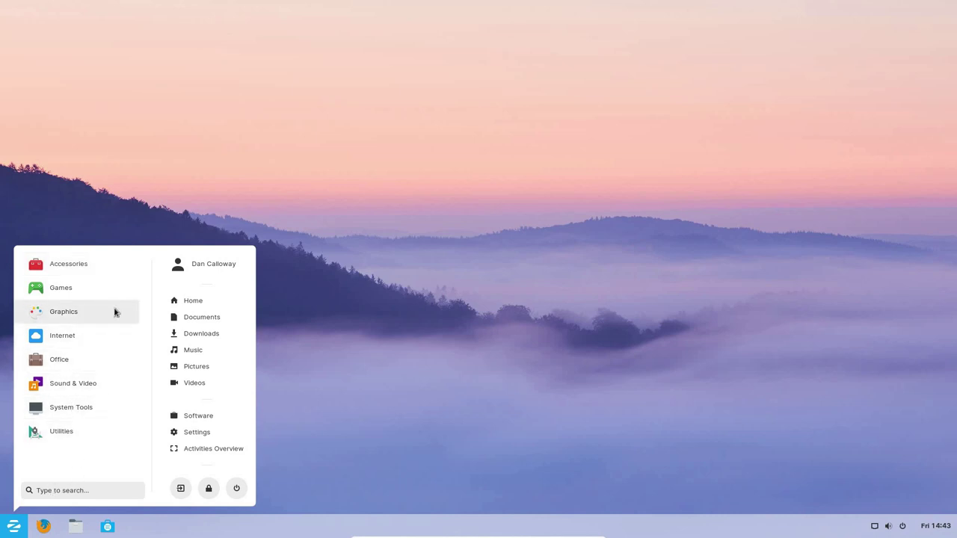
click(58, 266)
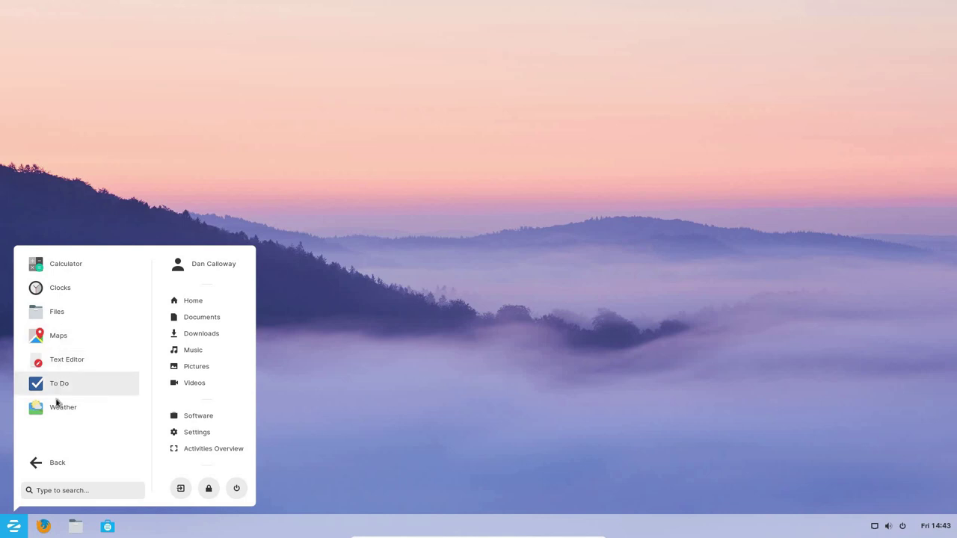
Step: Switch the Zorin menu to the Games category: AisleRiot Solitaire, Mahjongg, Mines, Quadrapassel, Sudoku
click(51, 463)
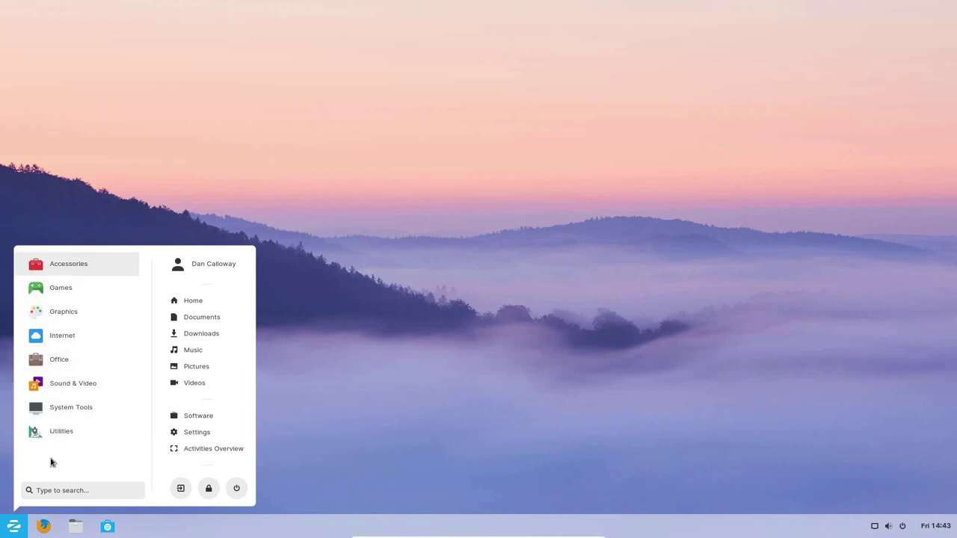
click(57, 289)
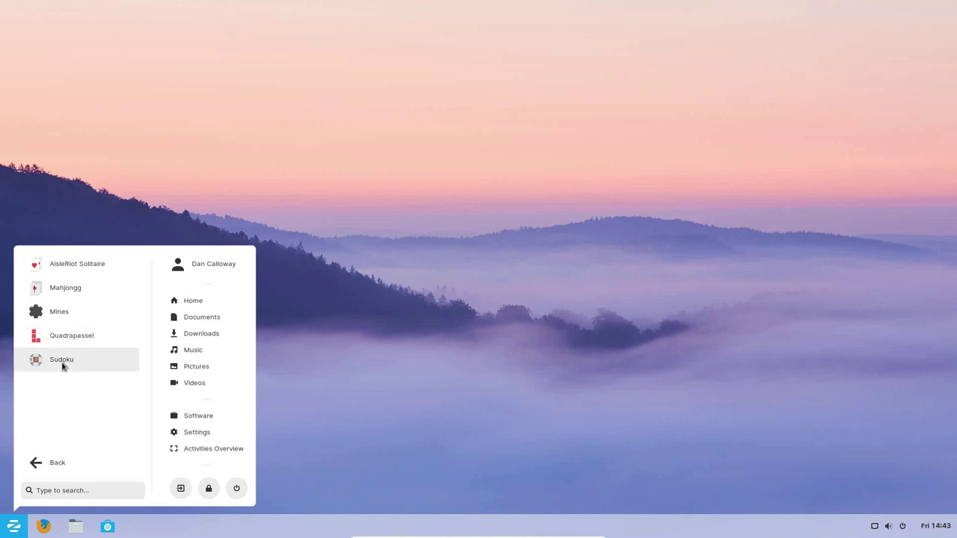
Step: Launch GIMP from the Graphics category, maximize its window, then close it
click(59, 464)
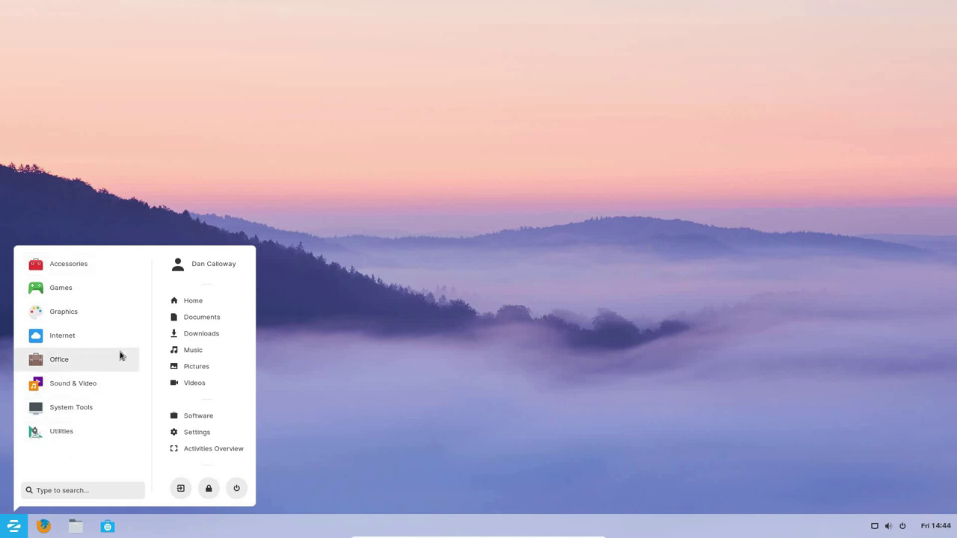
click(63, 313)
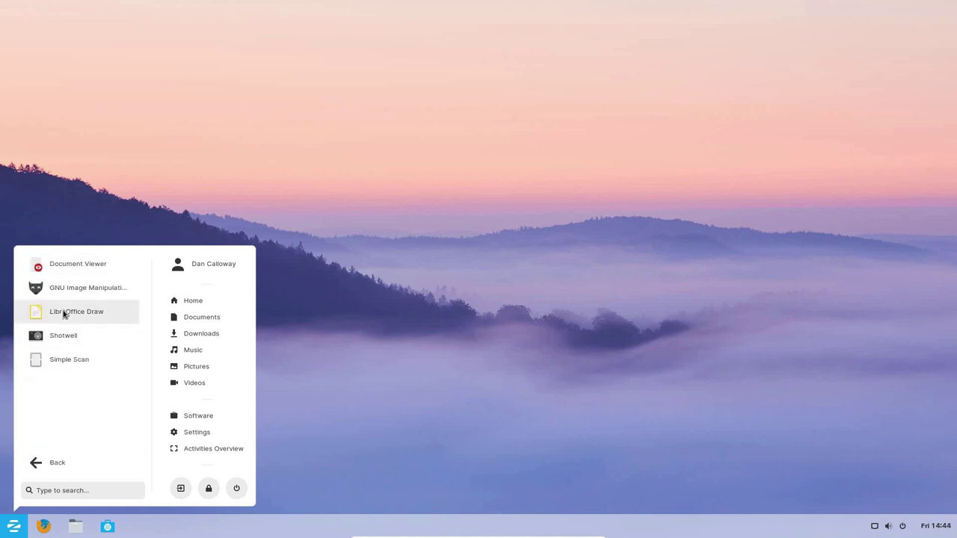
click(99, 294)
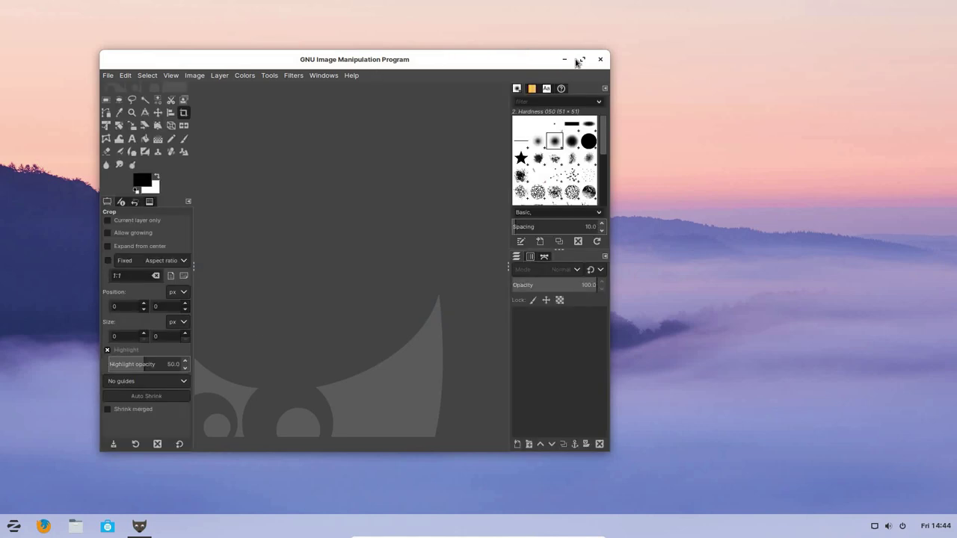
click(583, 59)
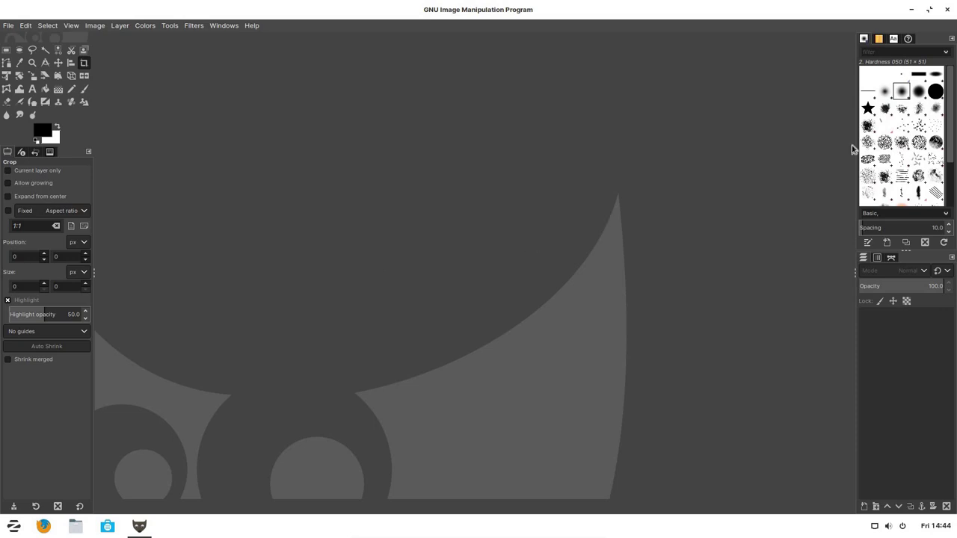
click(947, 13)
Step: Show the Internet category apps, Firefox Web Browser and Remmina, in the Zorin menu
click(13, 527)
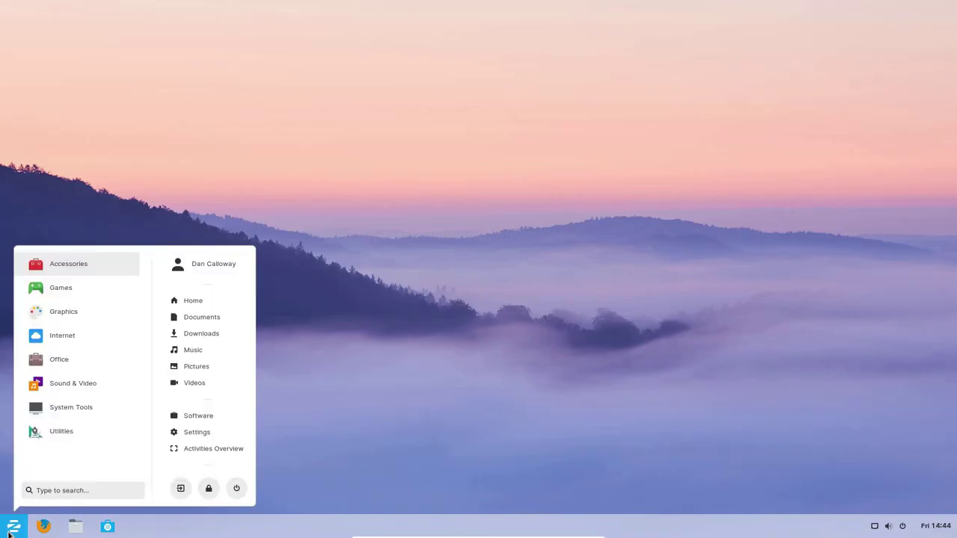
click(67, 314)
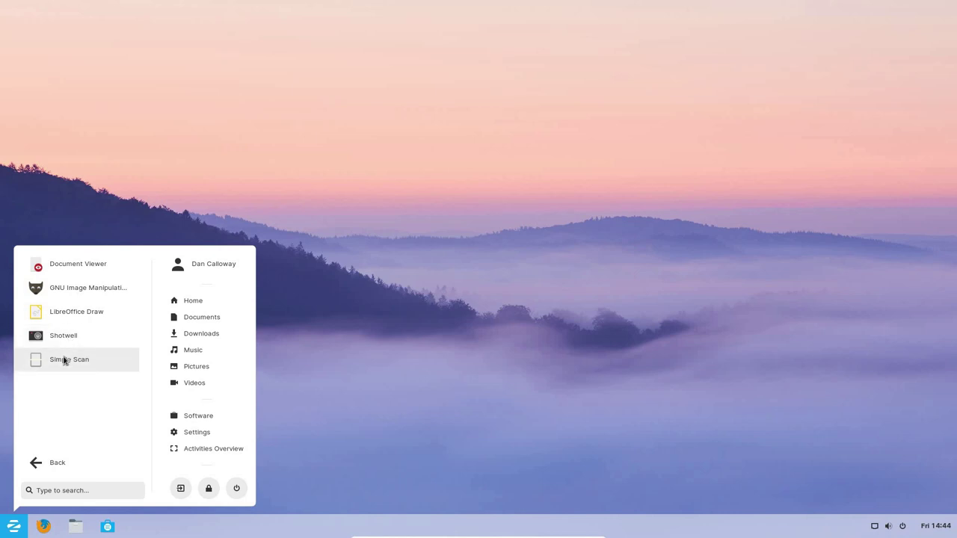
click(58, 463)
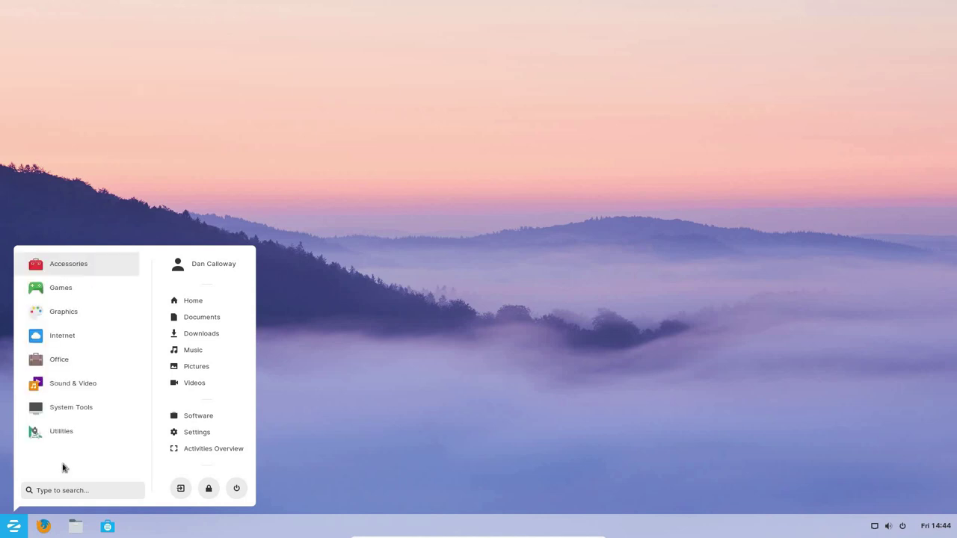
click(68, 336)
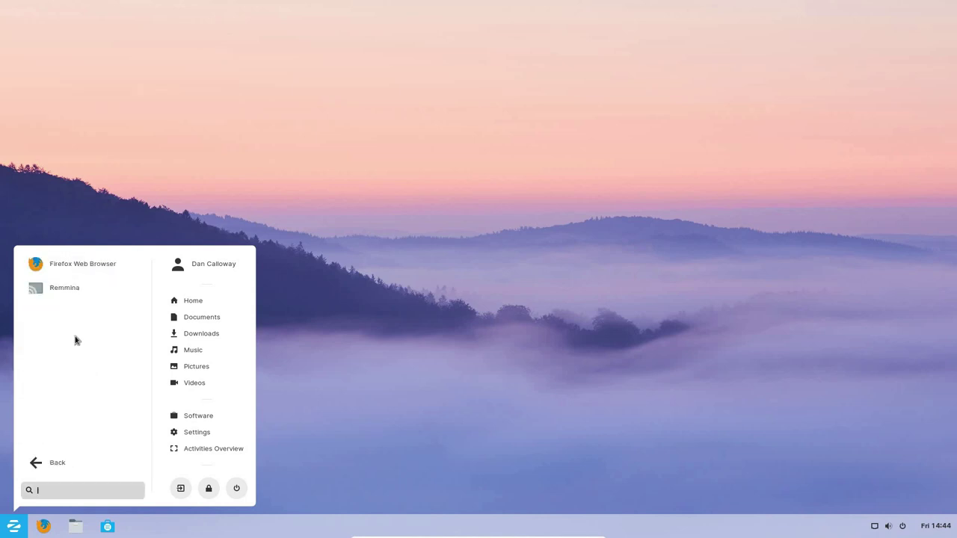
Step: Launch Firefox maximized, check About Firefox (version 67.0.3, 64-bit), then quit it
click(88, 268)
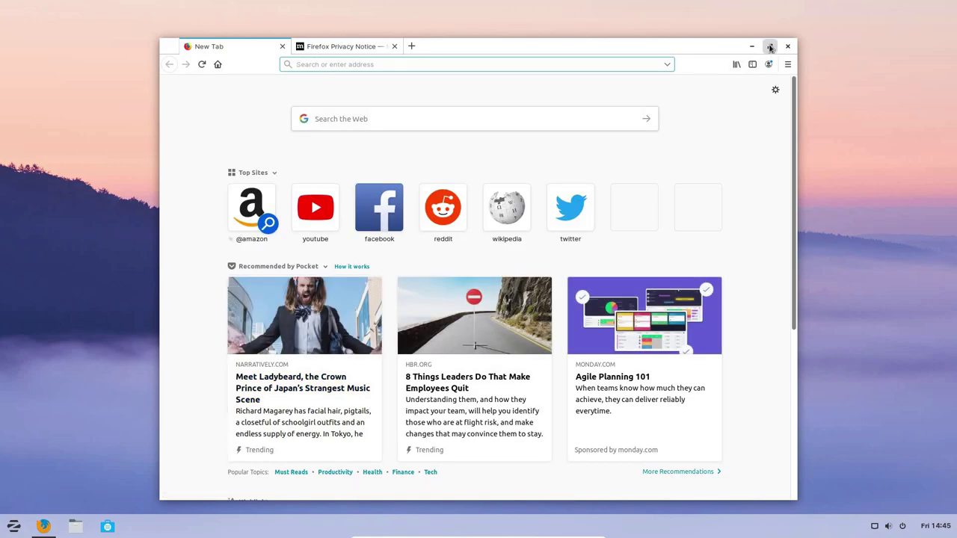
click(769, 47)
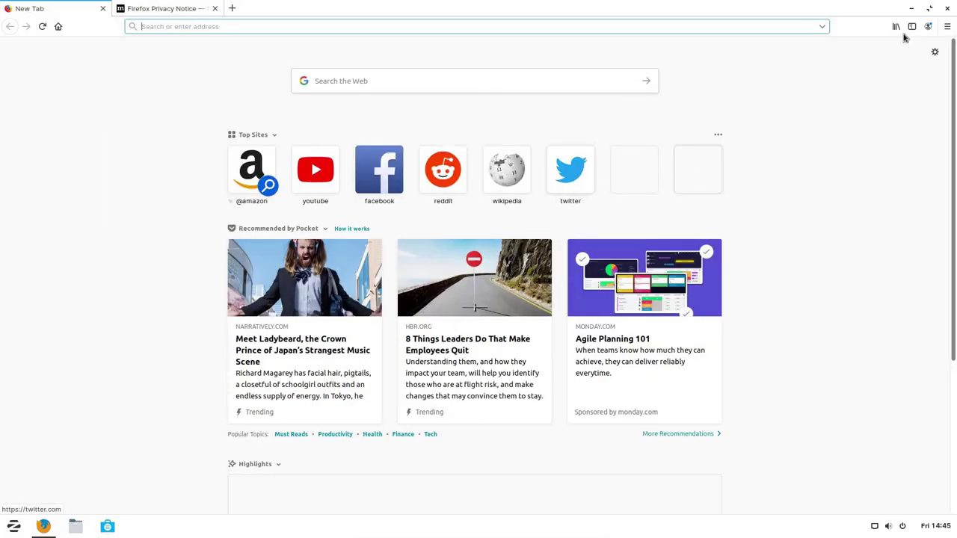
click(951, 28)
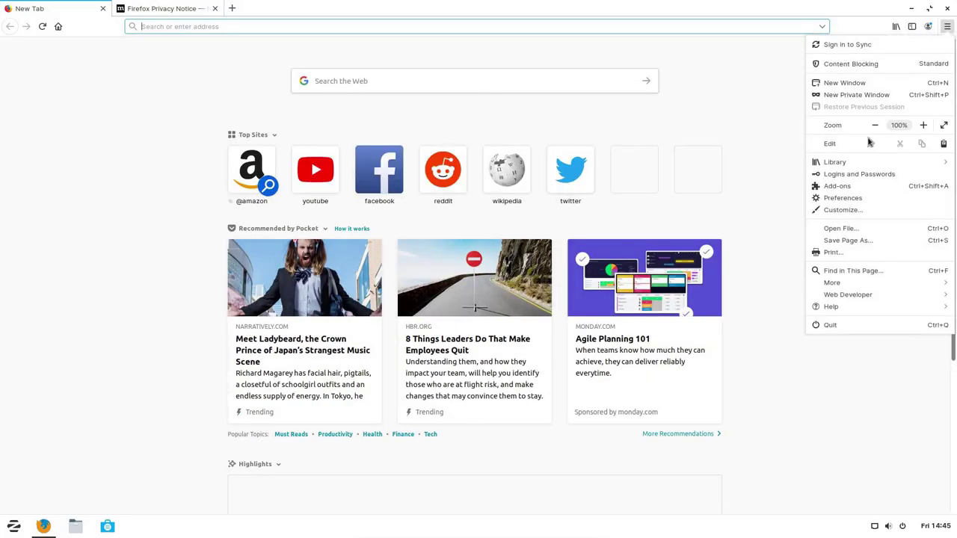
click(831, 308)
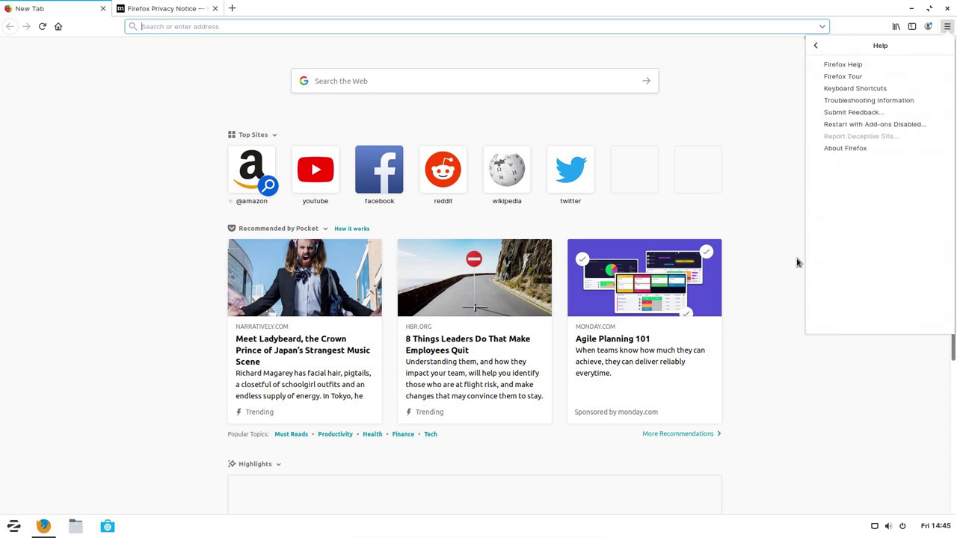
click(851, 148)
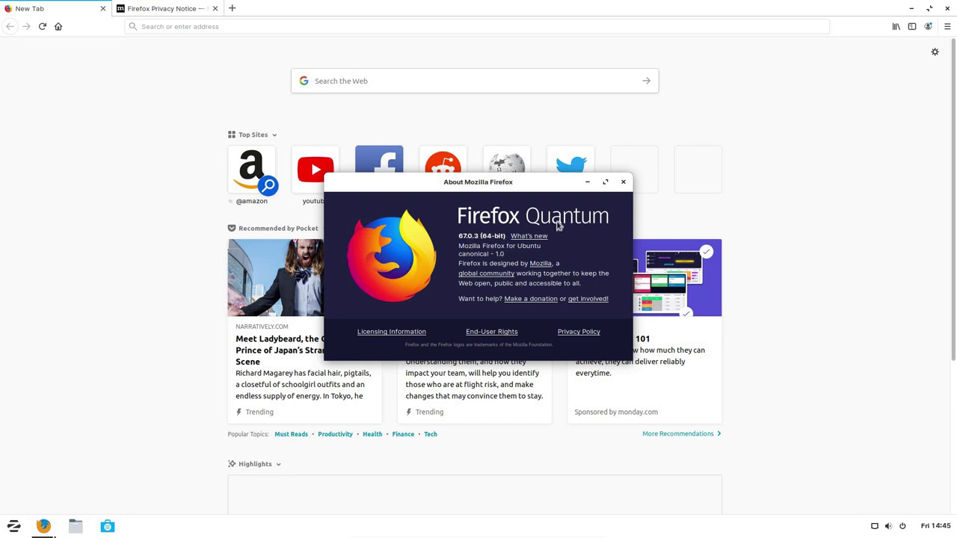
key(Escape)
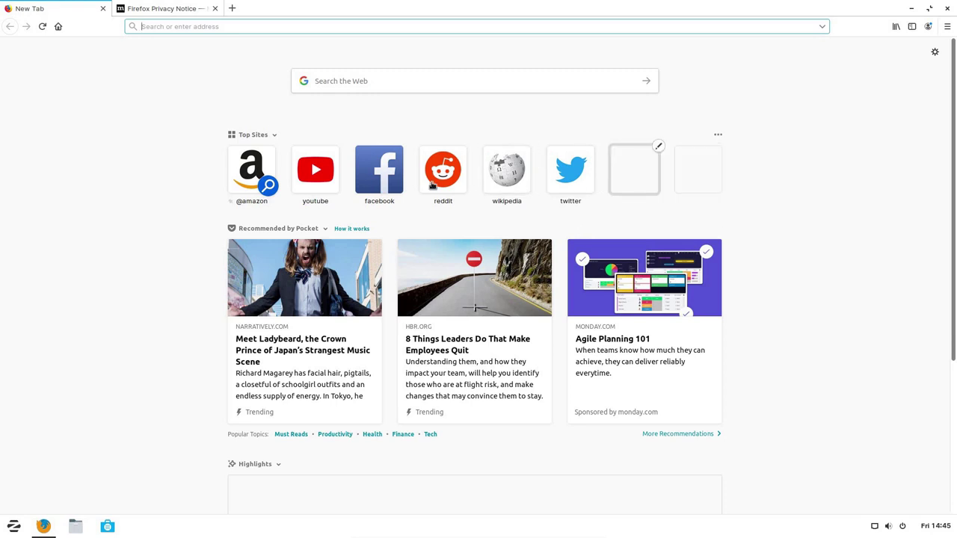
click(947, 8)
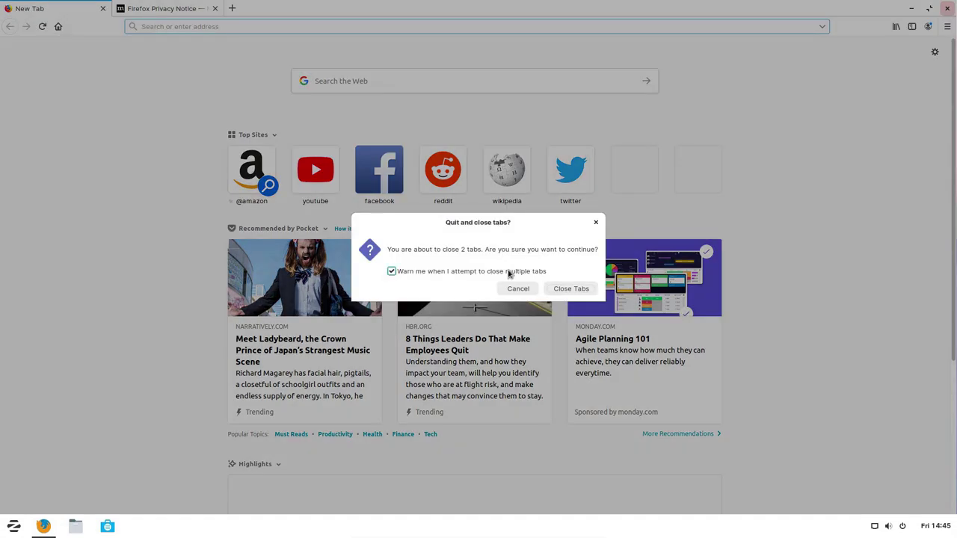
Step: Confirm closing Firefox's tabs, then browse the Internet and Office app categories
key(Escape)
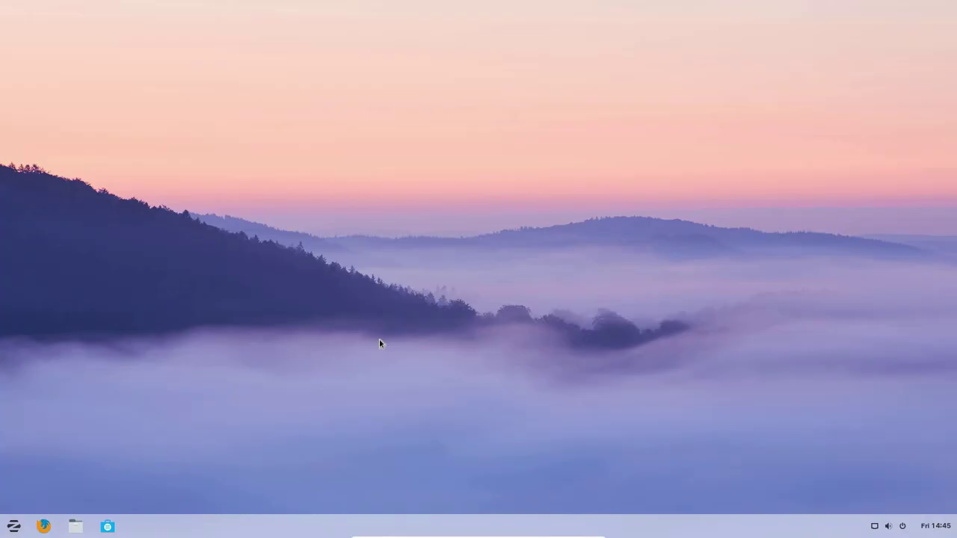
click(14, 526)
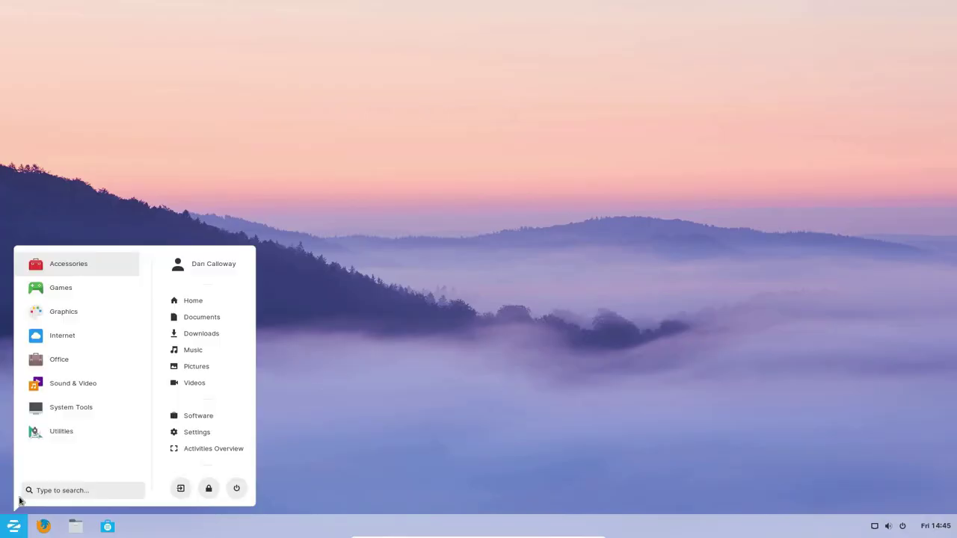
click(68, 335)
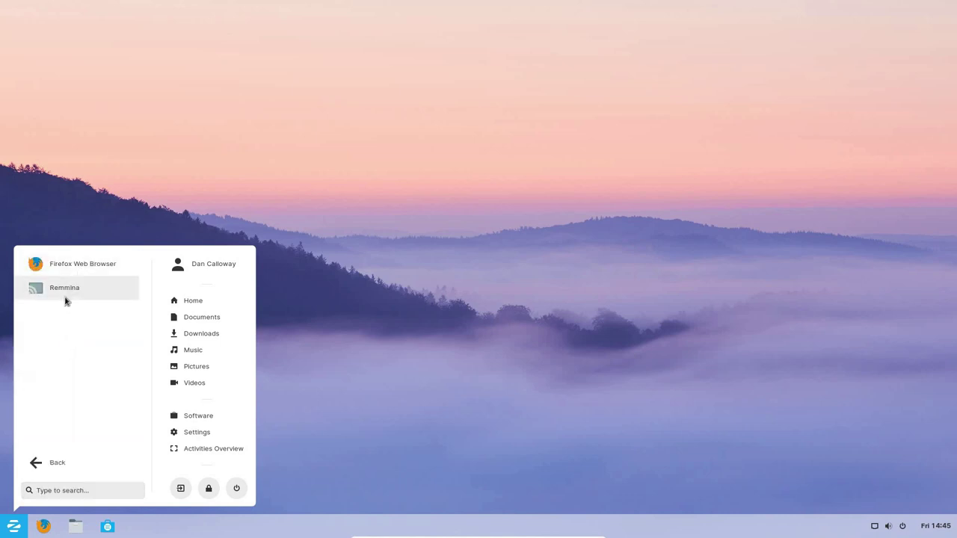
click(42, 467)
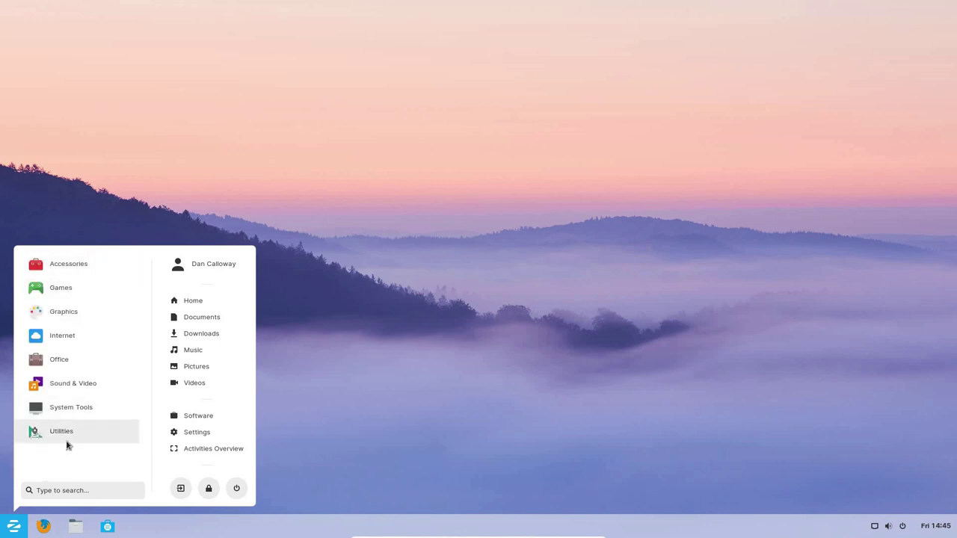
click(58, 365)
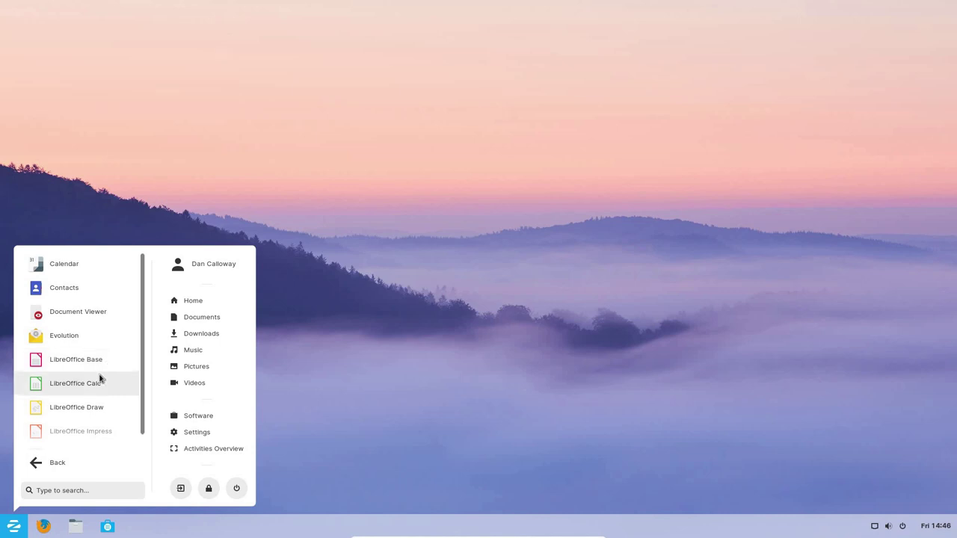
scroll(100, 379, down, 1)
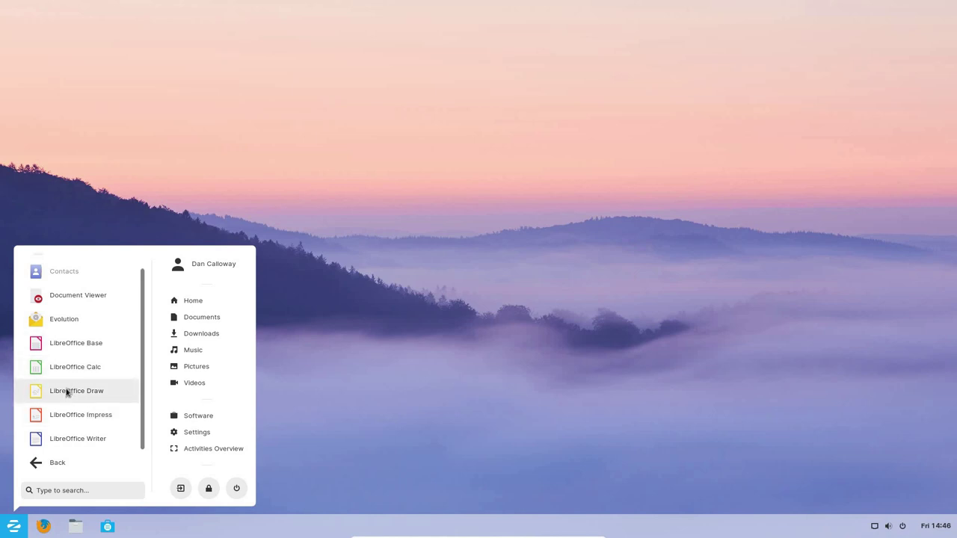
Step: Browse Sound & Video, then list the System Tools apps like Disks and Settings
click(63, 471)
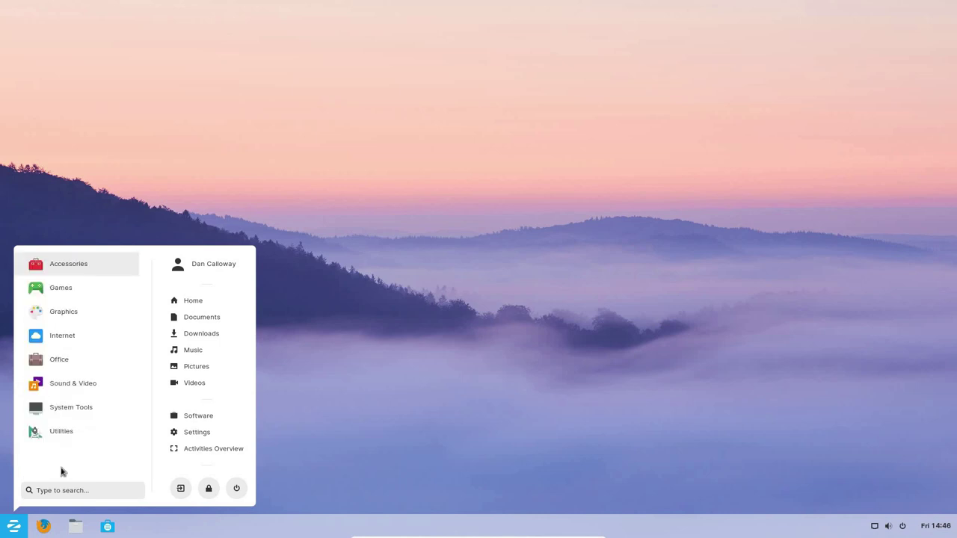
click(75, 384)
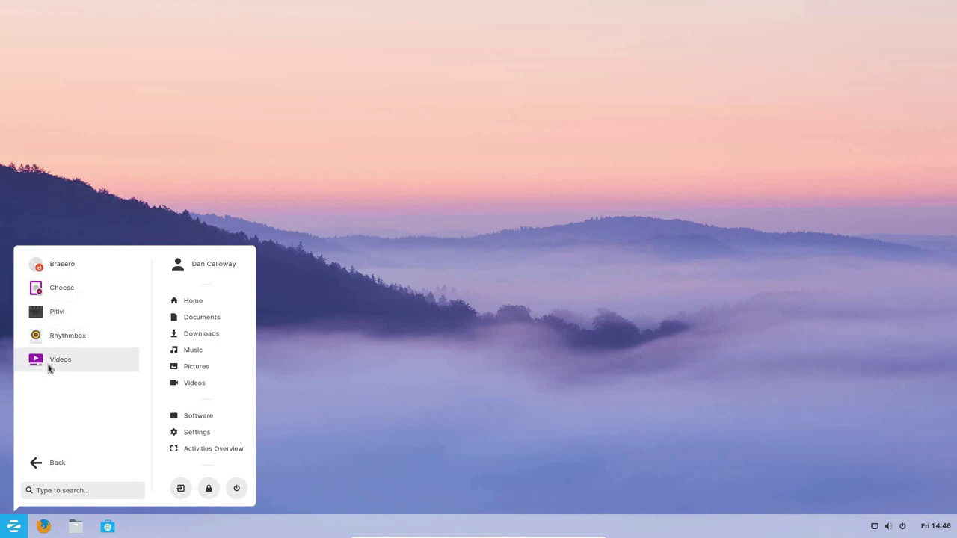
click(54, 466)
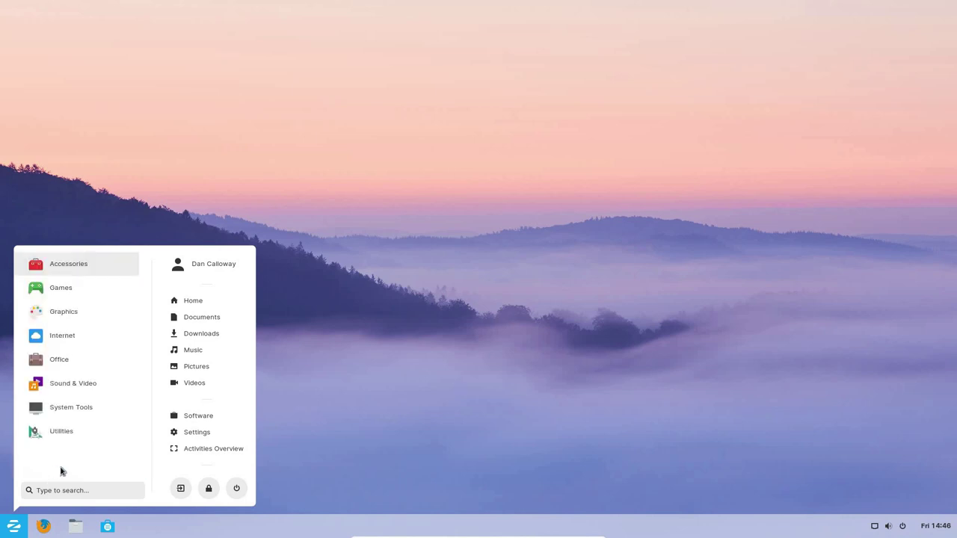
click(86, 410)
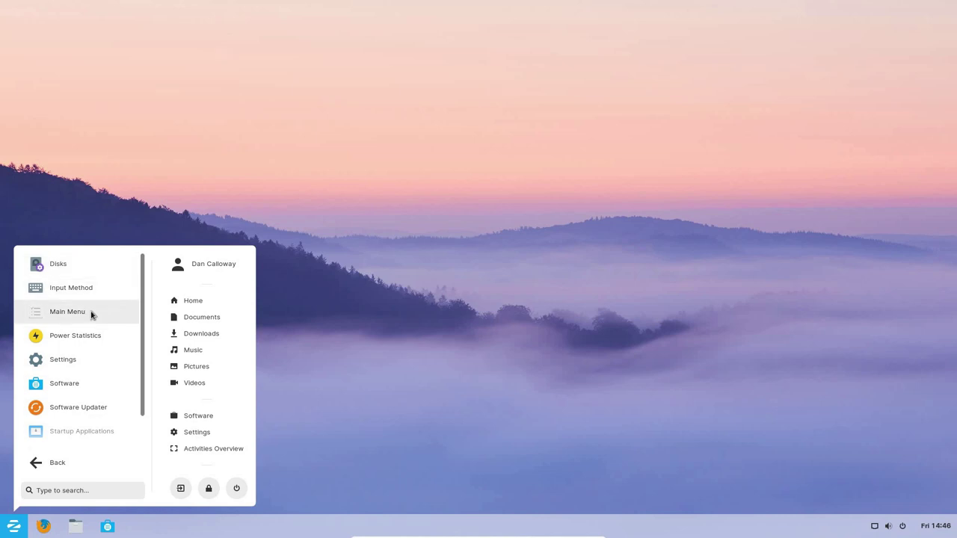
Step: Launch Settings and view Bluetooth, Wi-Fi, Appearance and Notifications, ending on Search
click(78, 362)
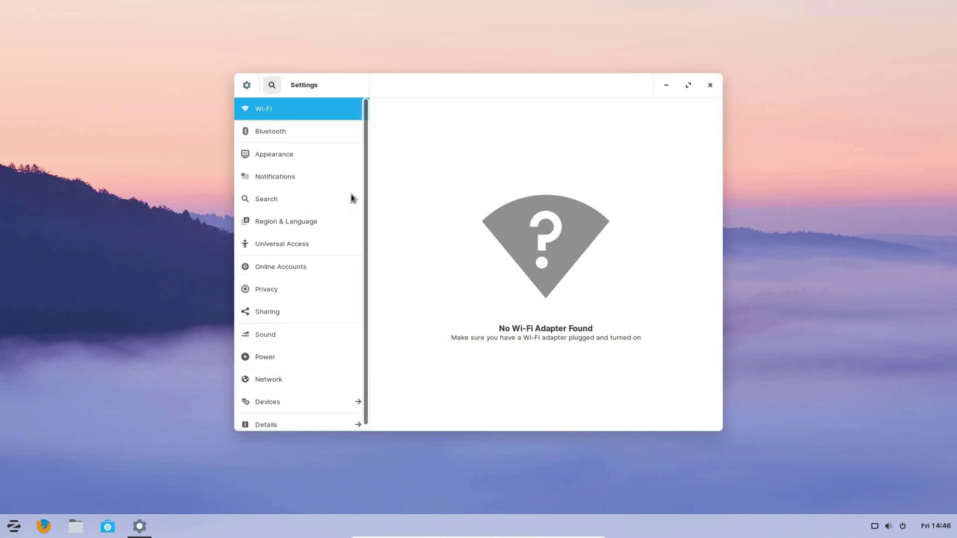
click(266, 134)
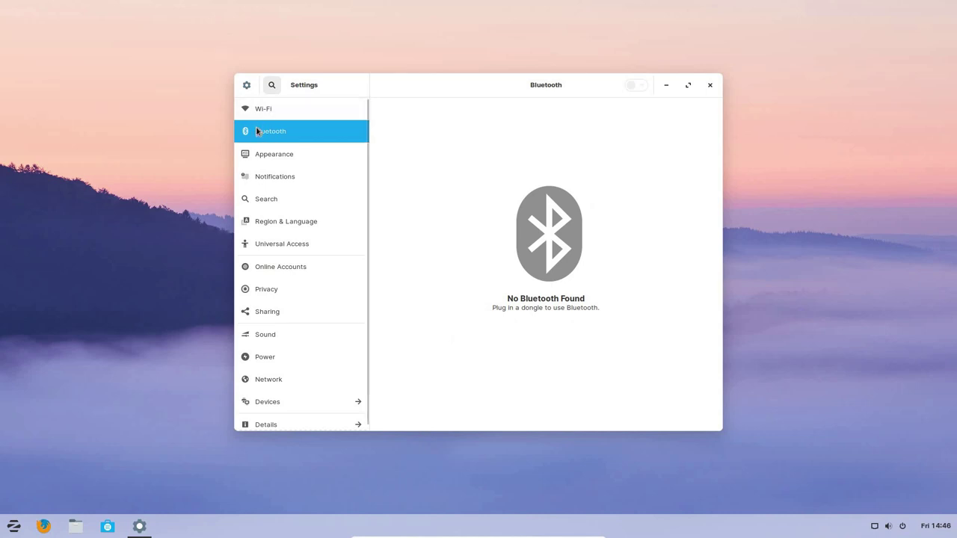
click(258, 109)
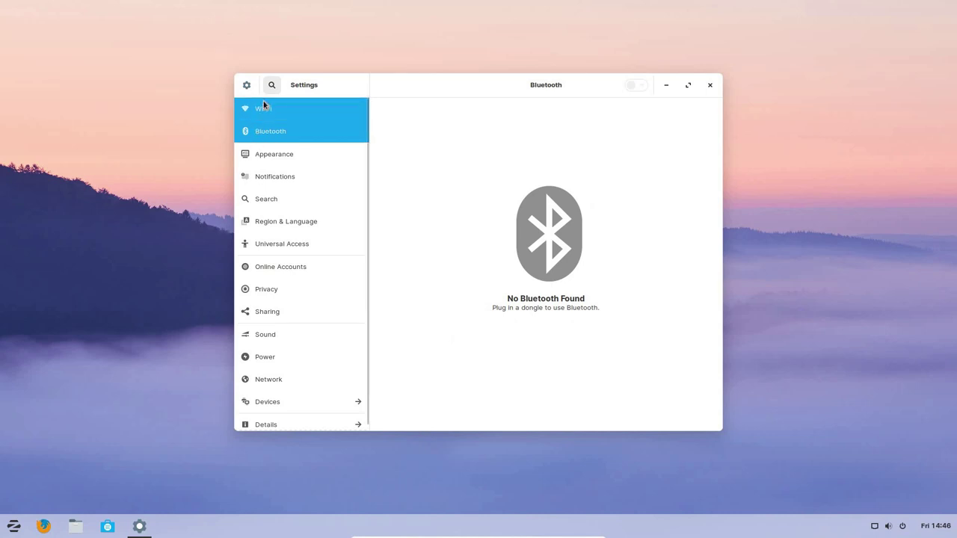
click(261, 164)
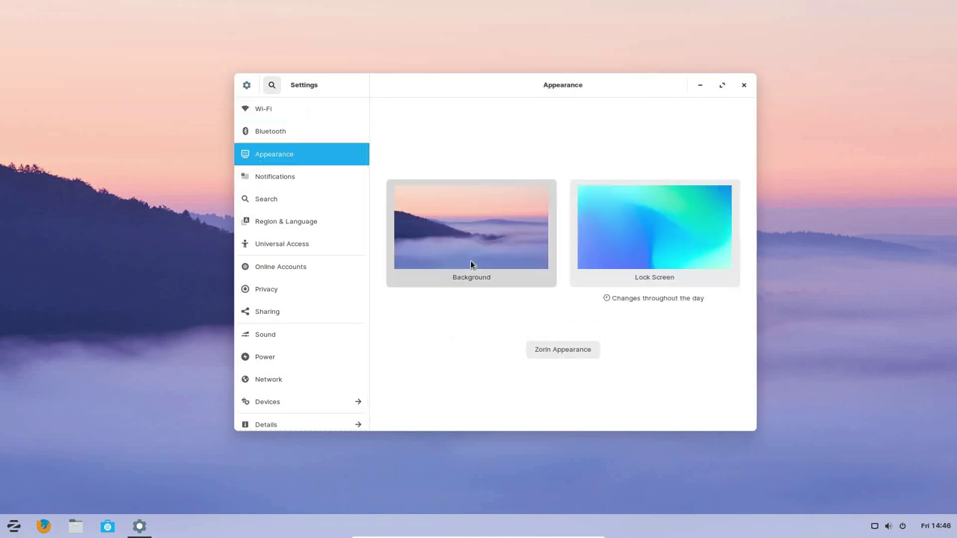
click(268, 184)
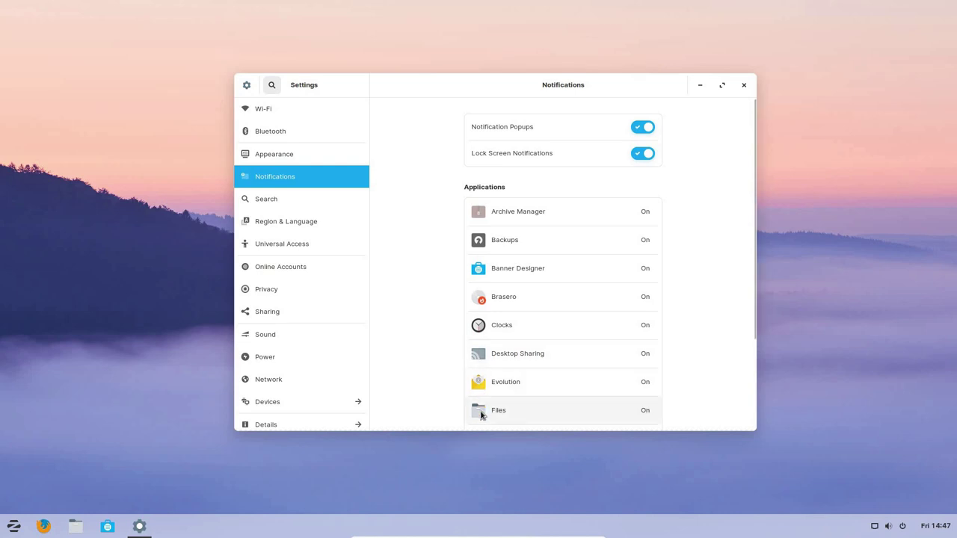
click(265, 208)
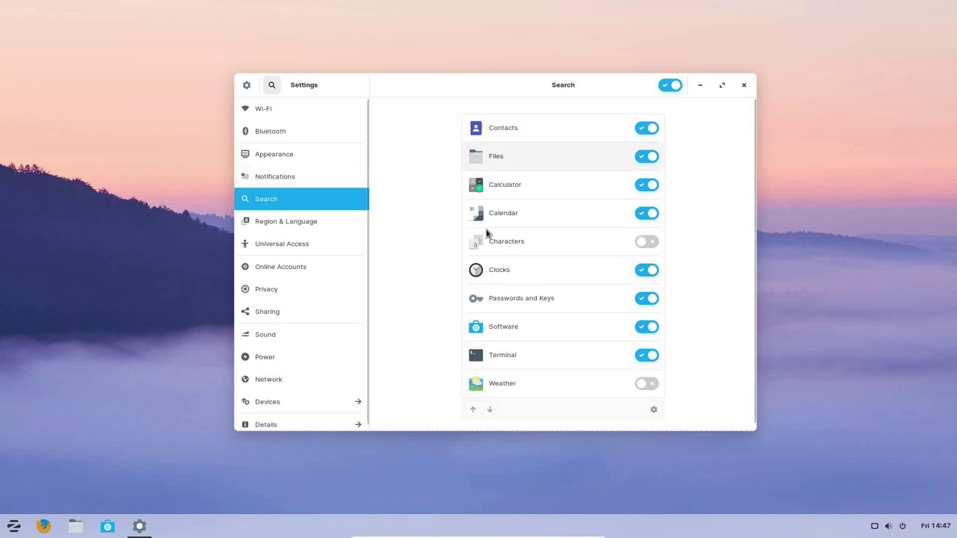
Step: View Region & Language, then scroll Universal Access down to its Typing options
click(280, 224)
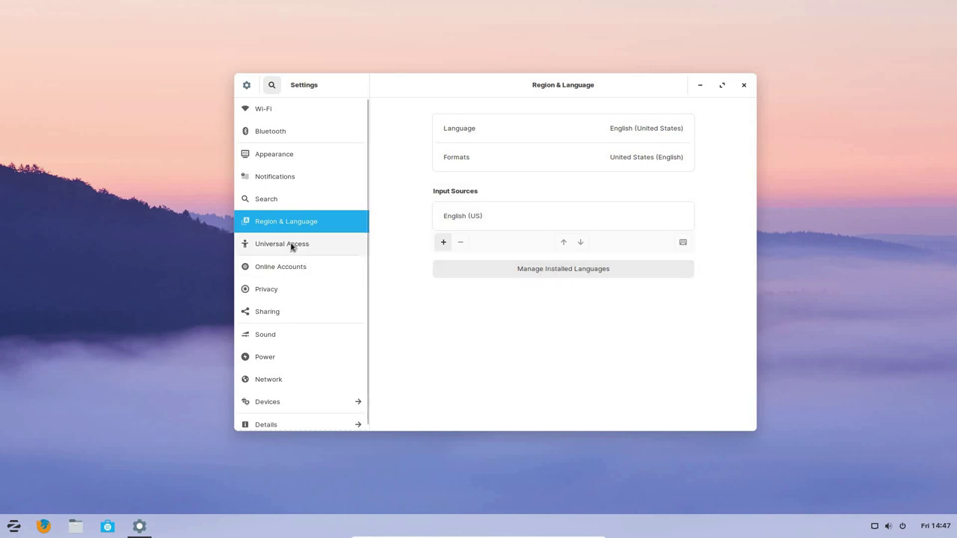
click(291, 245)
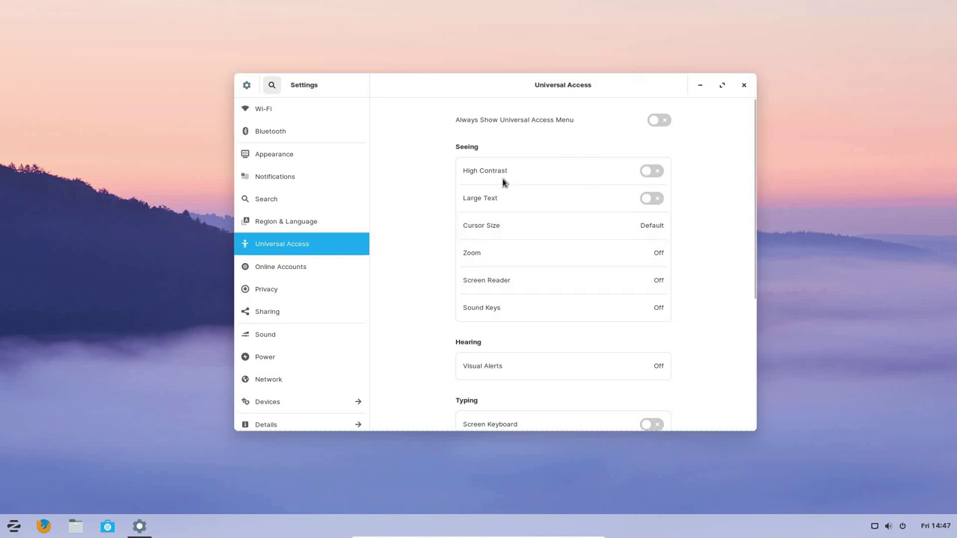
scroll(505, 336, down, 2)
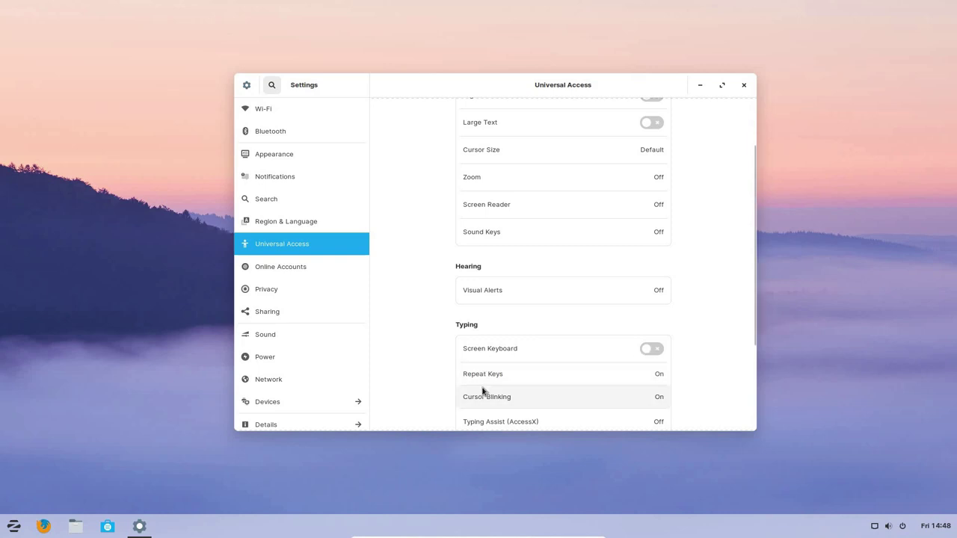
Step: Browse the Online Accounts list, Privacy and Sharing pages, ending on the Sound panel
click(279, 274)
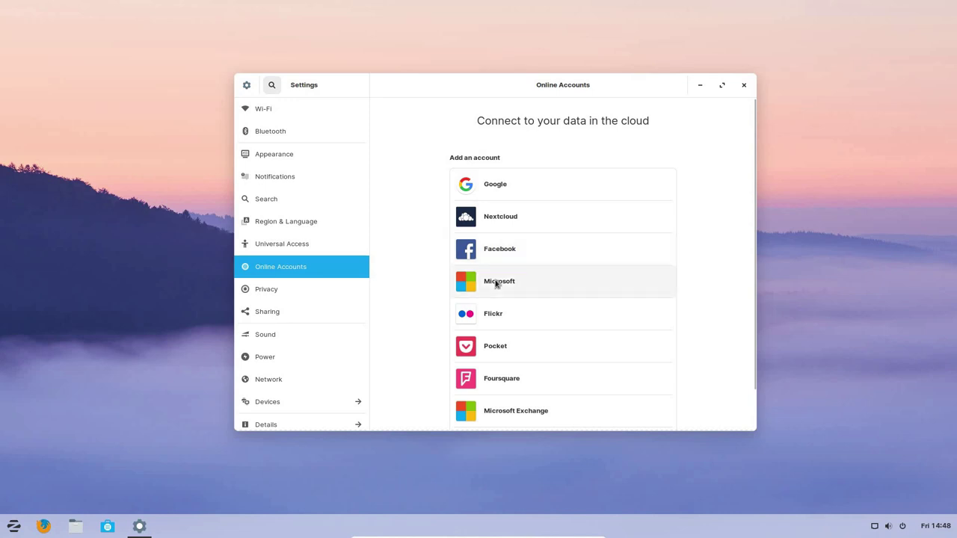
scroll(490, 351, down, 1)
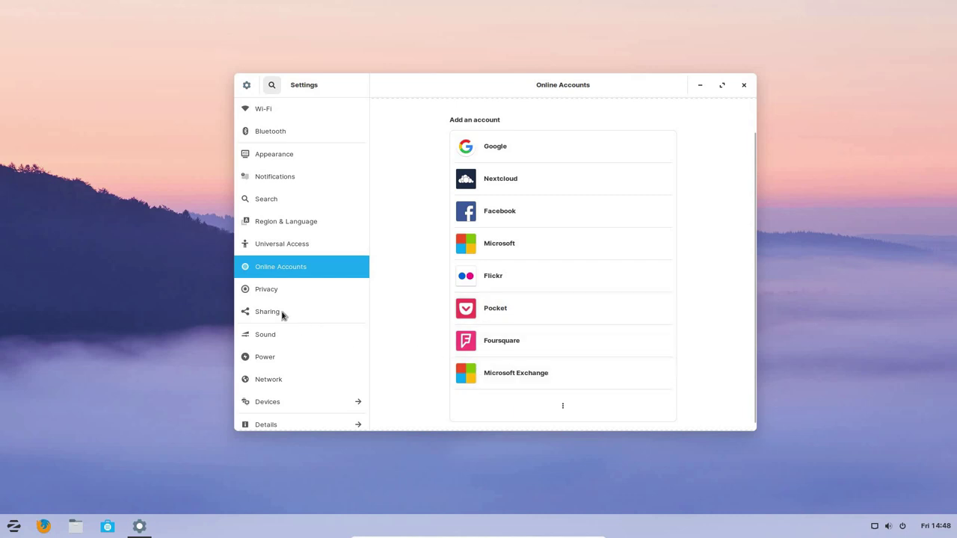
click(270, 291)
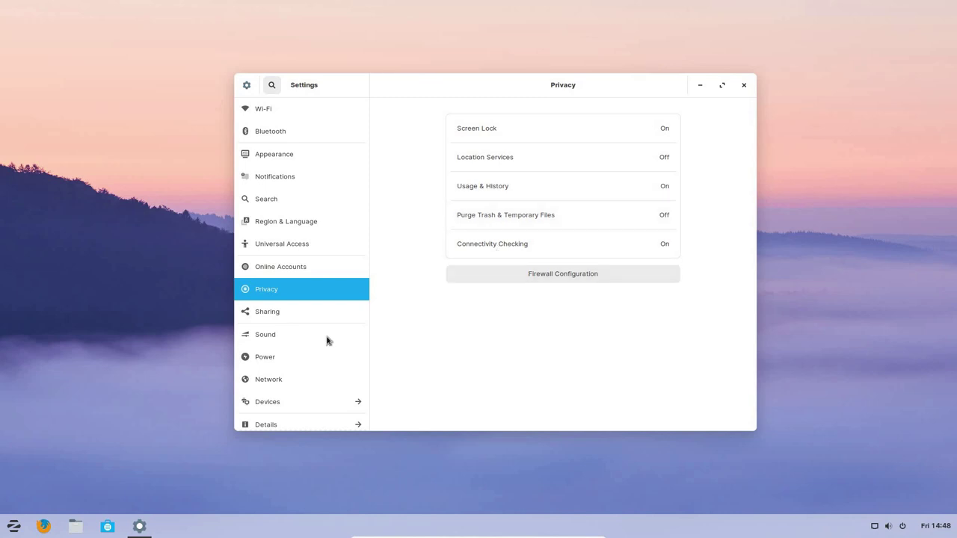
click(276, 318)
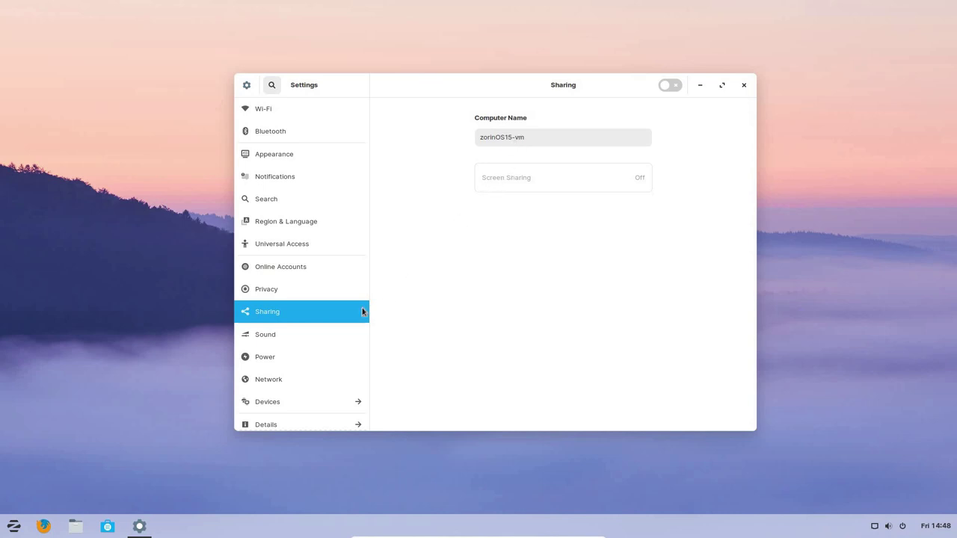
click(286, 335)
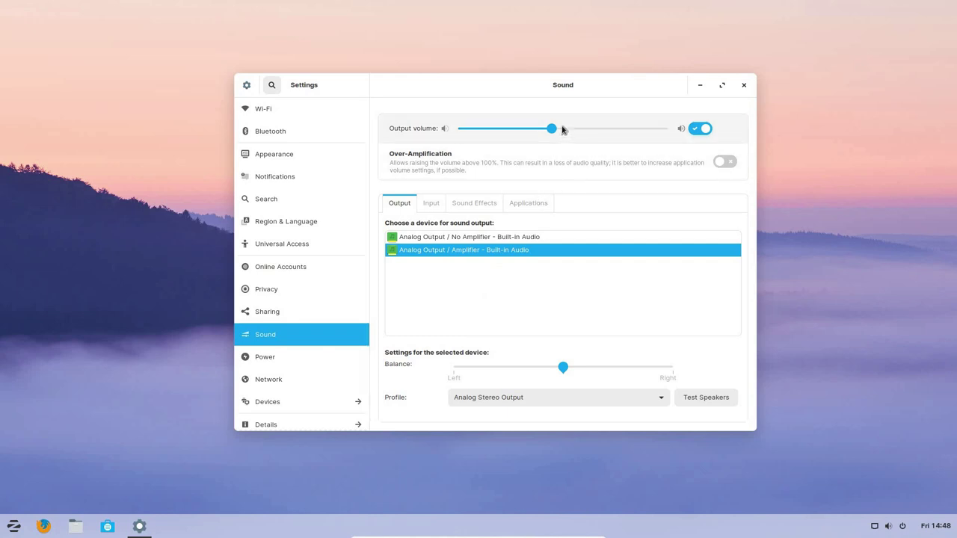
Step: Raise the output volume slightly, set Power's Blank screen to Never, and show Network settings
click(563, 128)
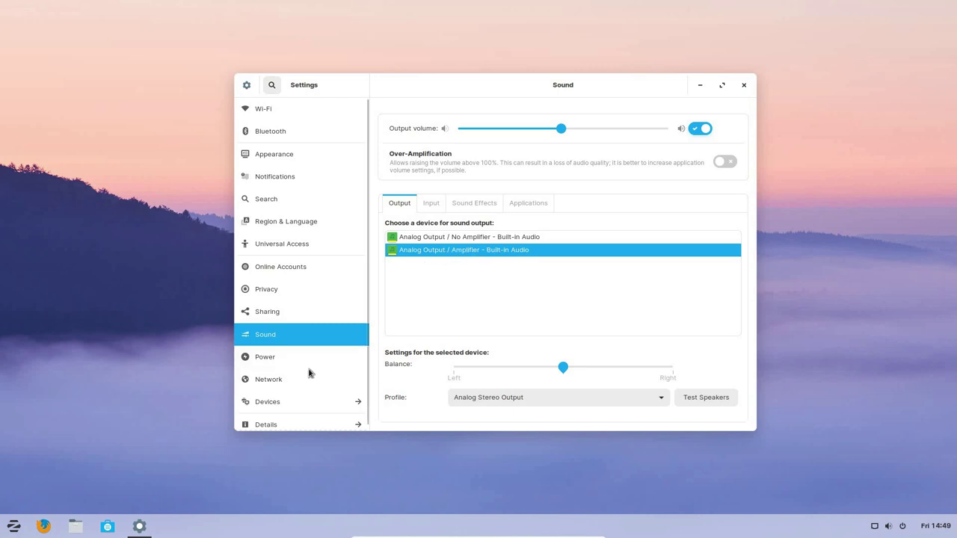
click(264, 360)
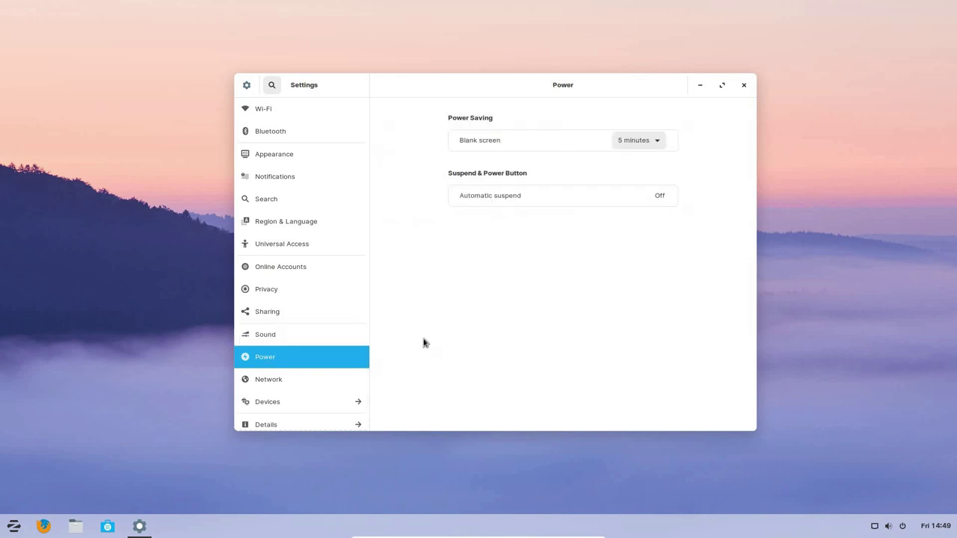
click(659, 146)
click(636, 224)
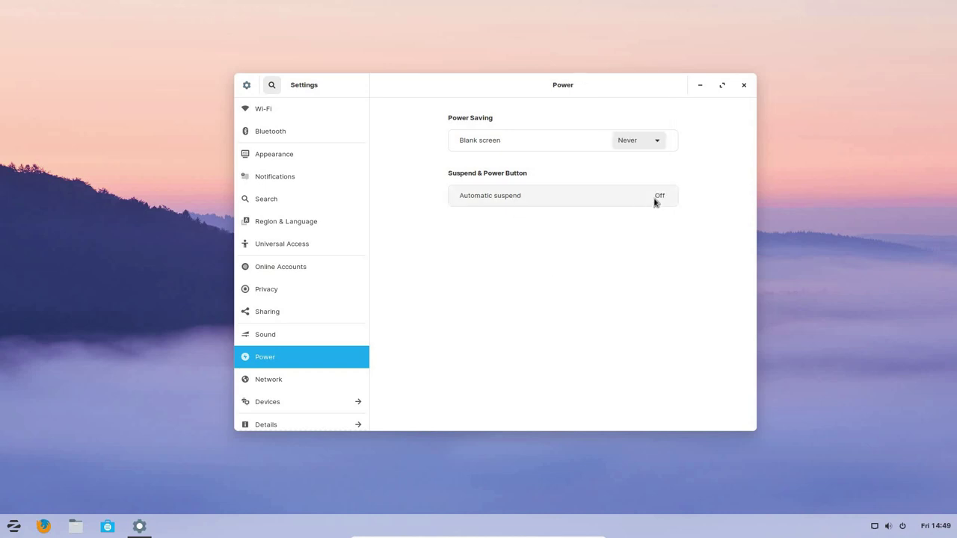
click(284, 381)
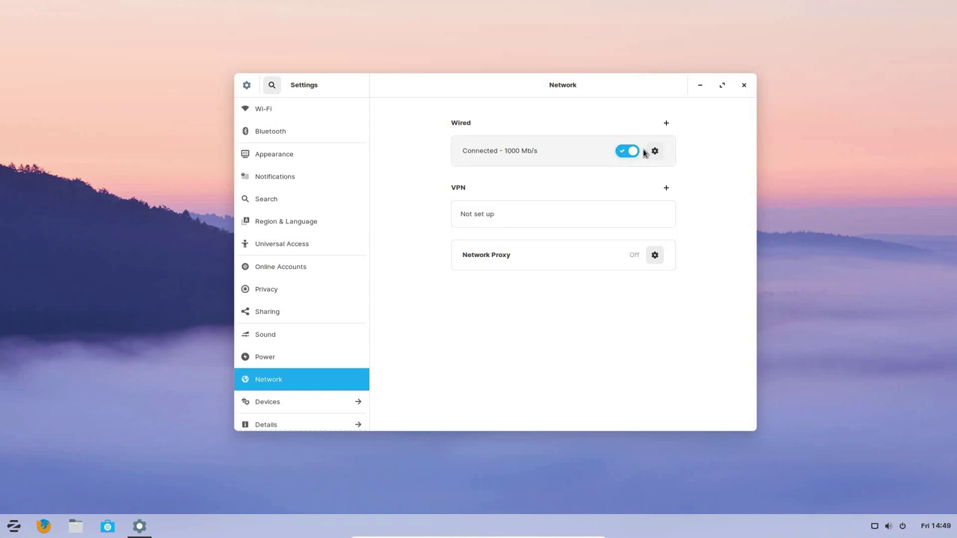
Step: Browse Devices' Keyboard and Mouse & Touchpad pages, ending on Printers showing the HP DeskJet 2600
click(277, 403)
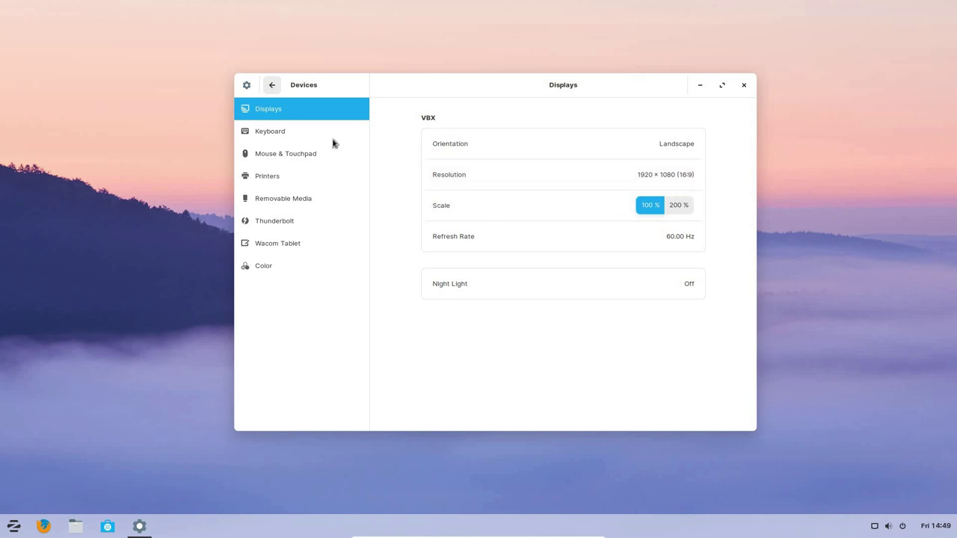
click(271, 132)
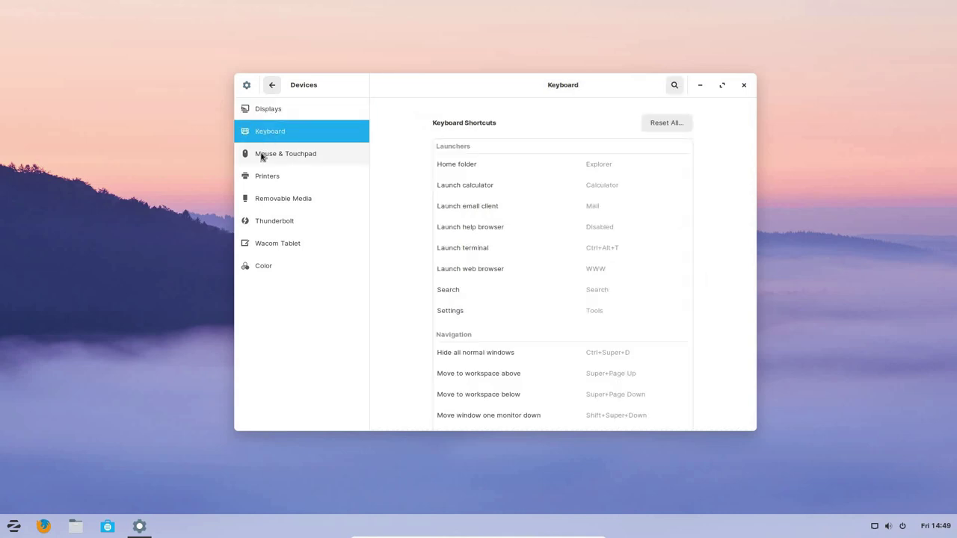
click(262, 155)
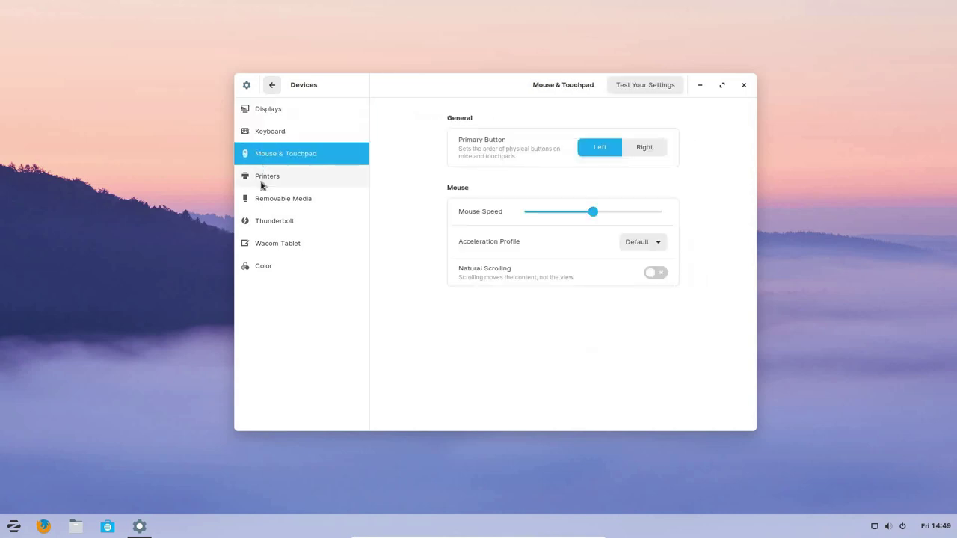
click(262, 185)
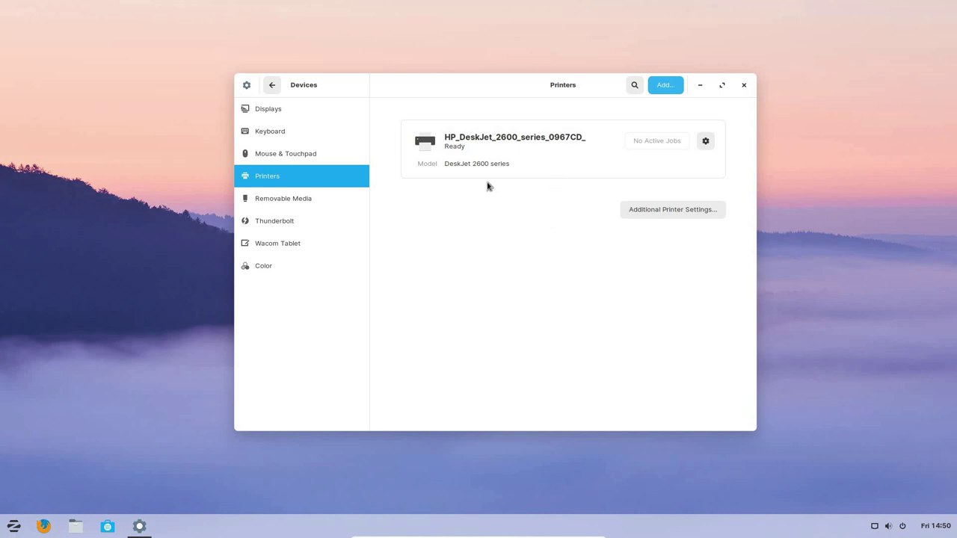
Step: Look through Removable Media, Thunderbolt, Wacom Tablet and Color pages, then close Settings
click(268, 199)
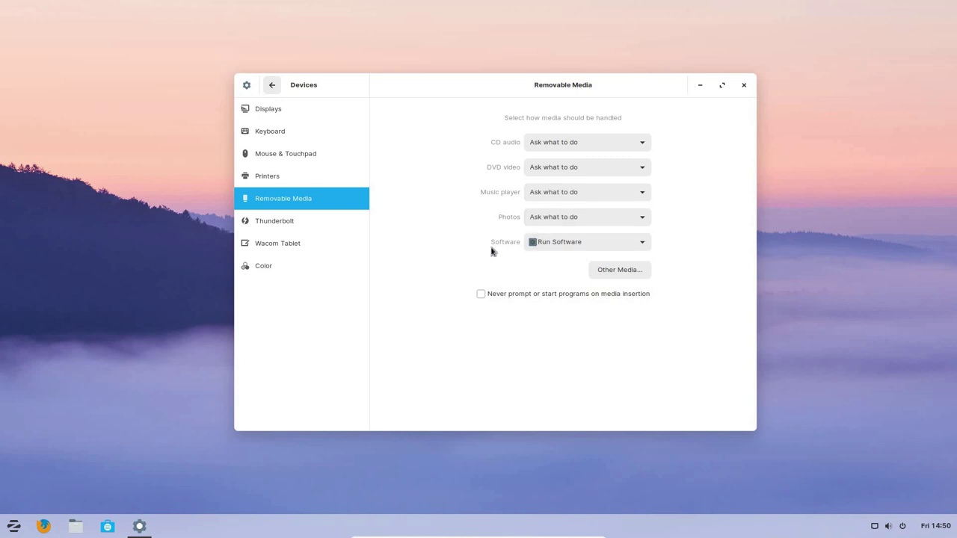
click(299, 229)
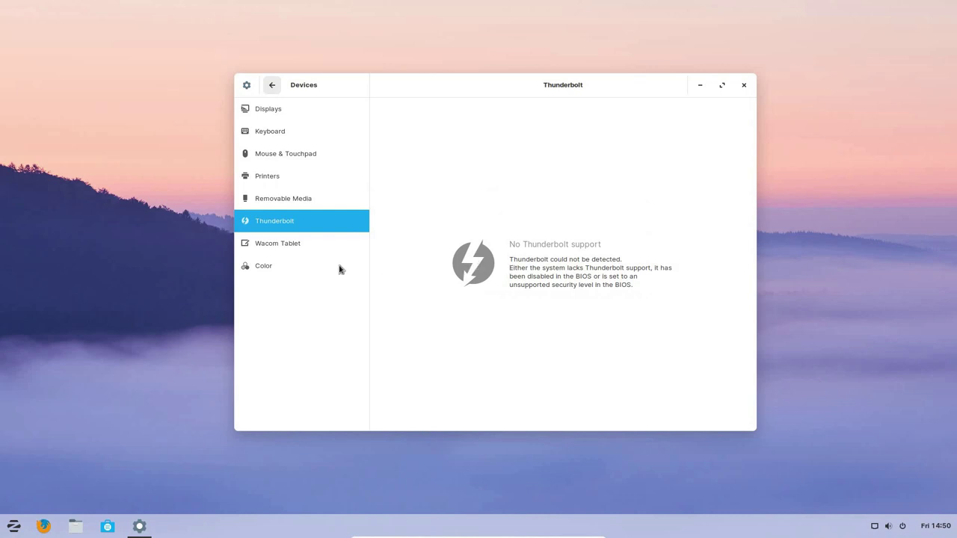
click(293, 249)
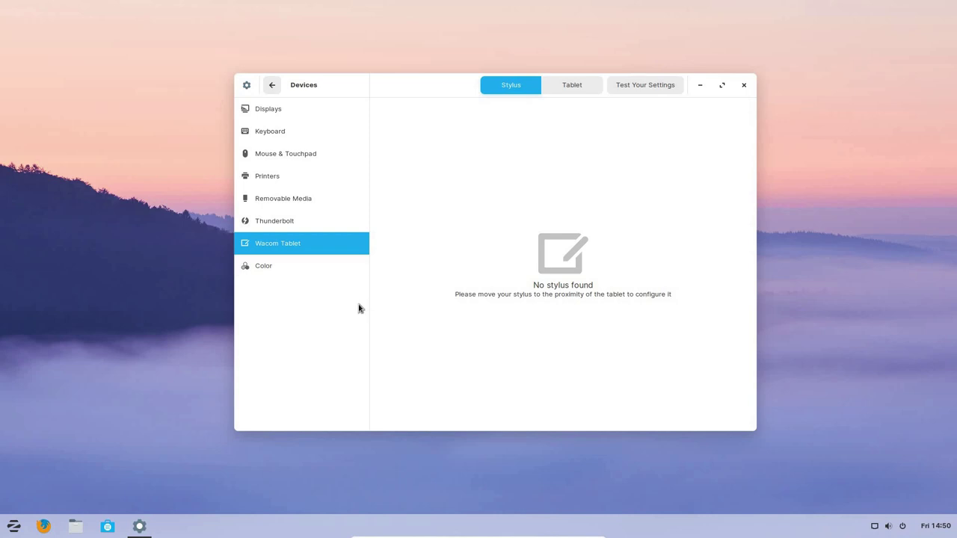
click(333, 273)
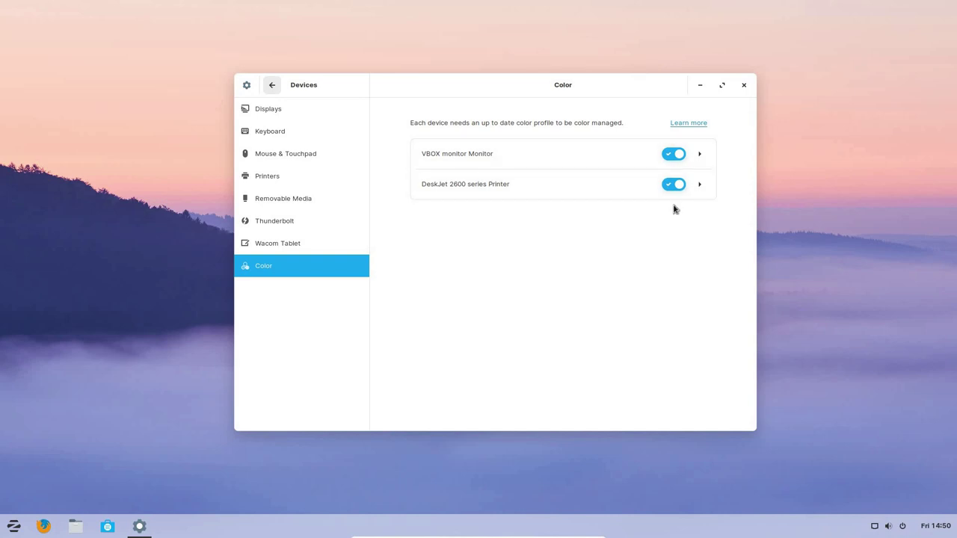
click(744, 86)
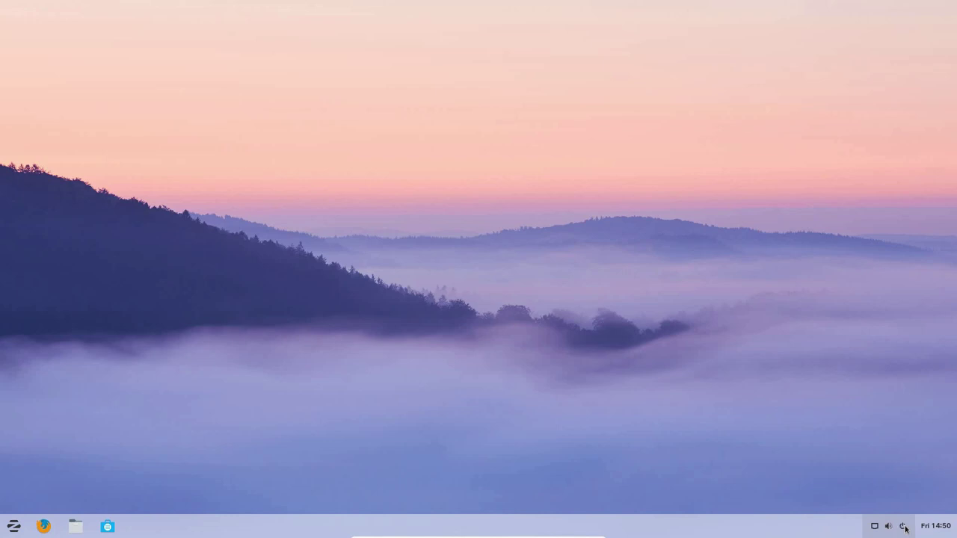
Step: Power off Zorin OS from the system status menu's power button
click(887, 527)
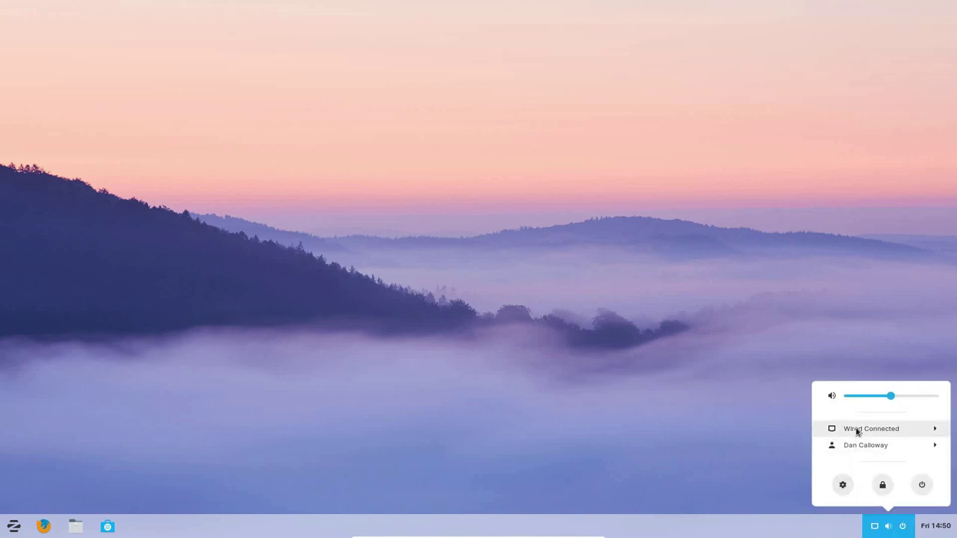
click(918, 491)
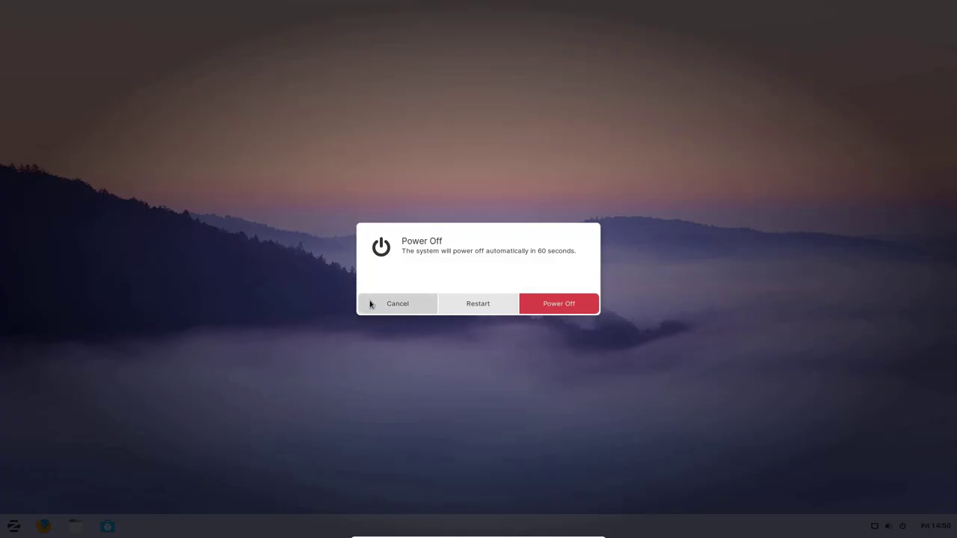
click(543, 310)
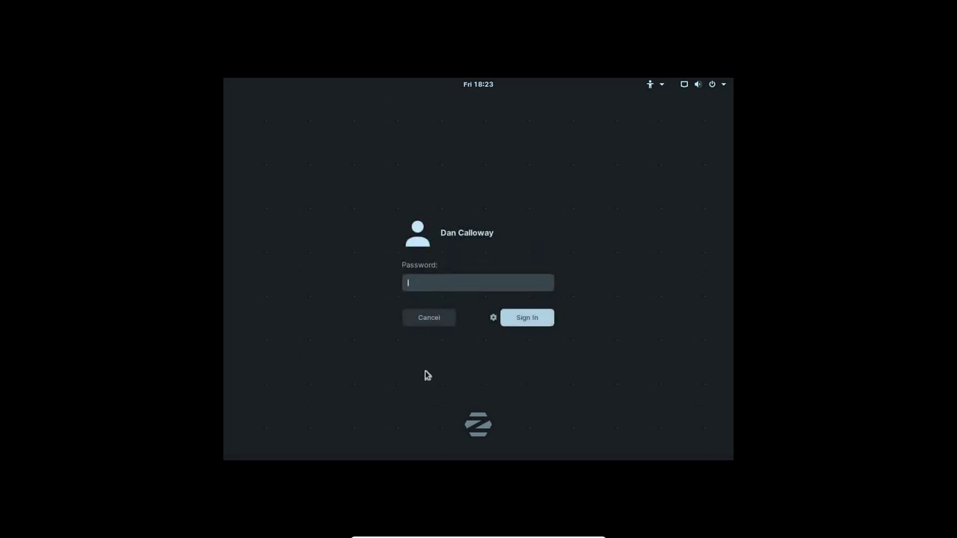
Step: Enter the account password at the login screen to sign in
text(•)
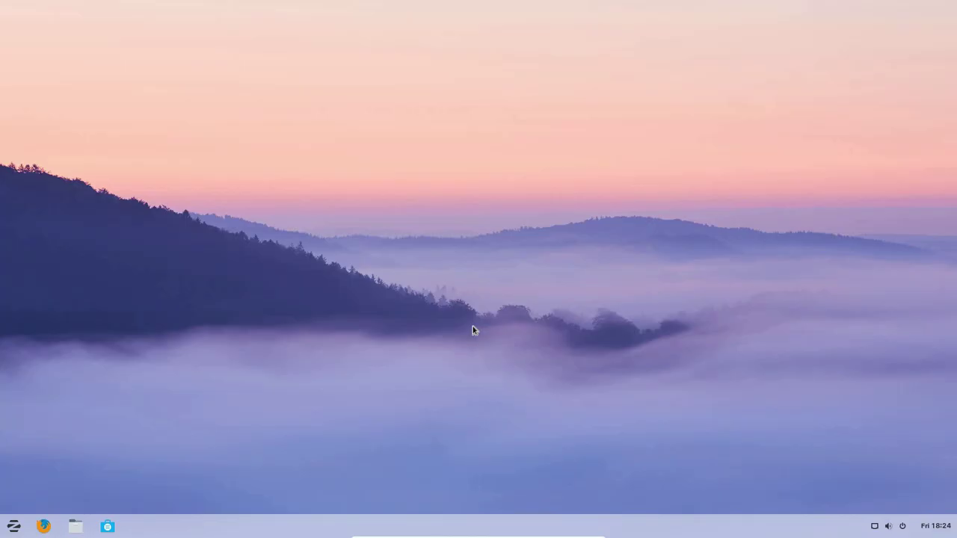
right_click(475, 284)
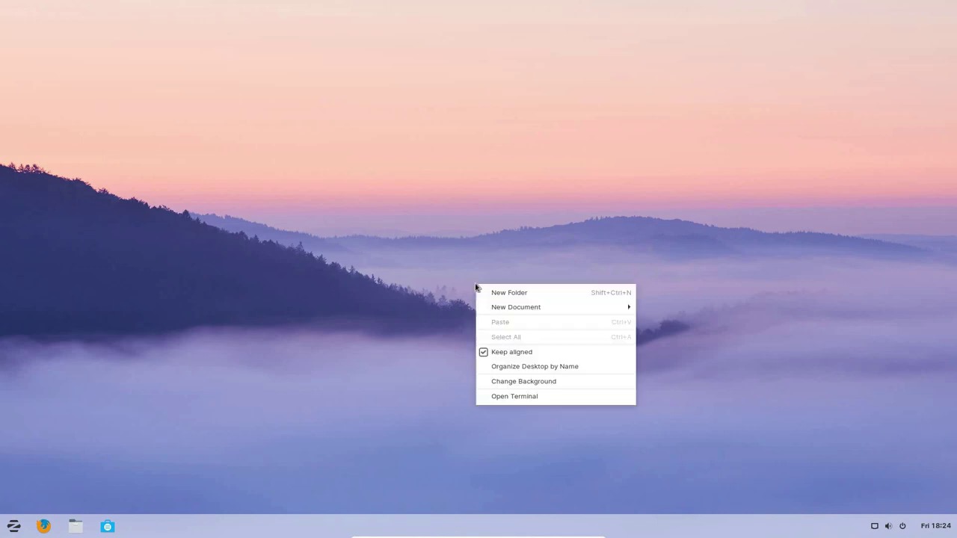
click(504, 396)
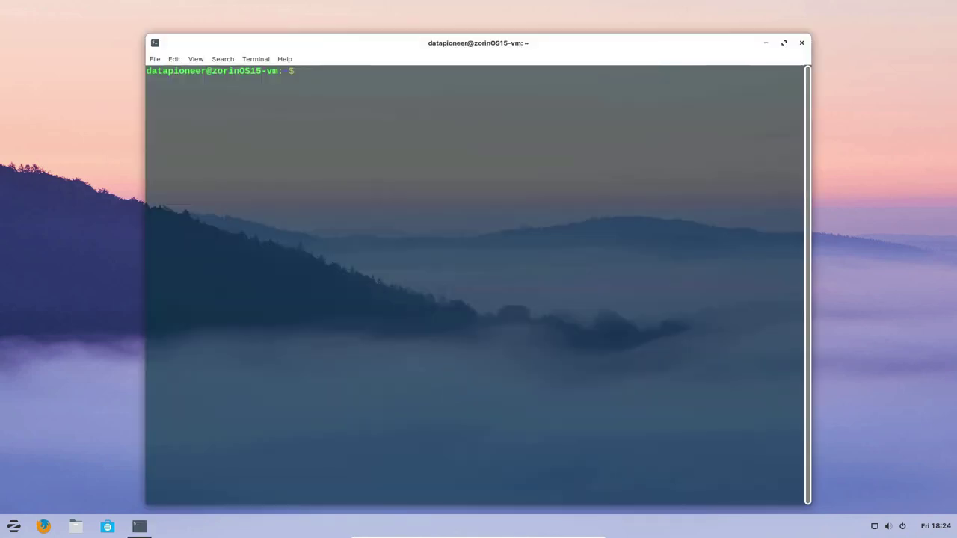
text(htop)
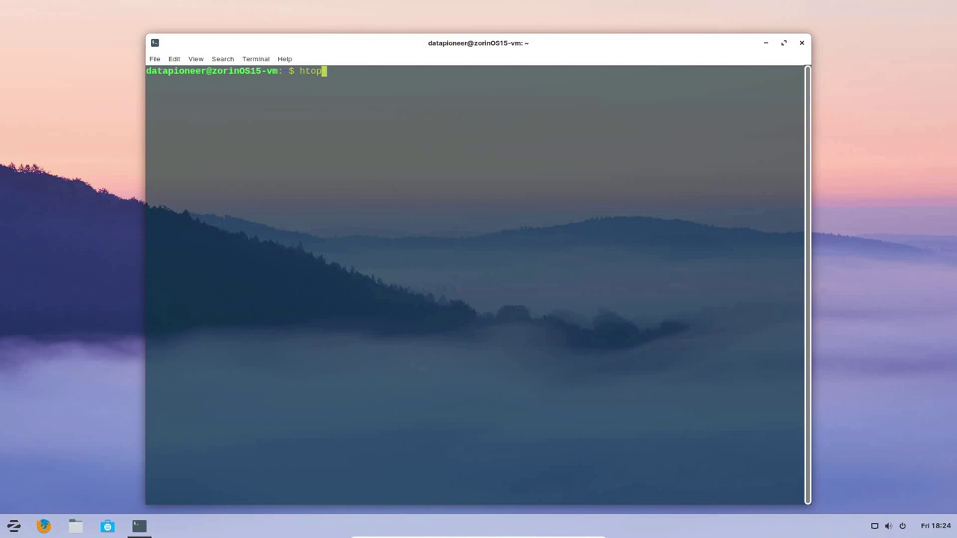
key(Return)
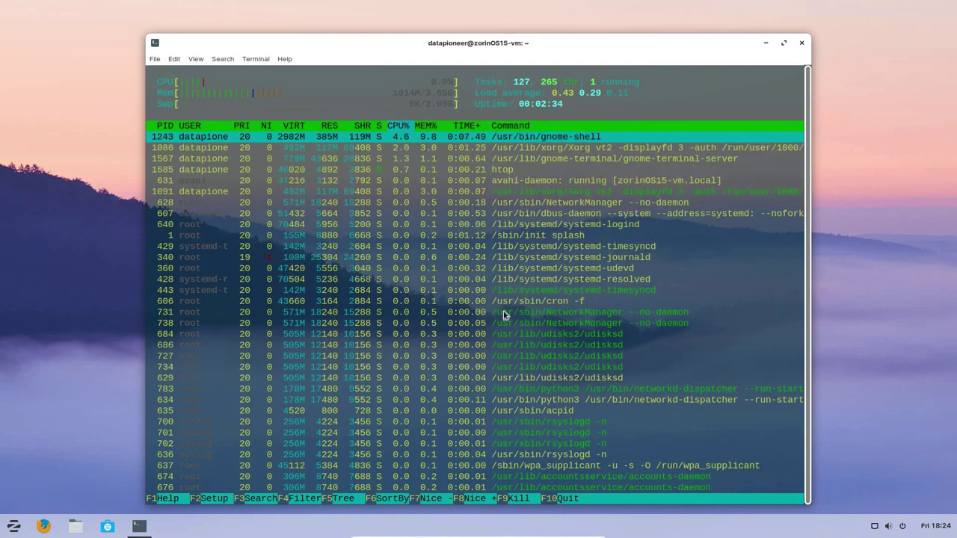
click(802, 42)
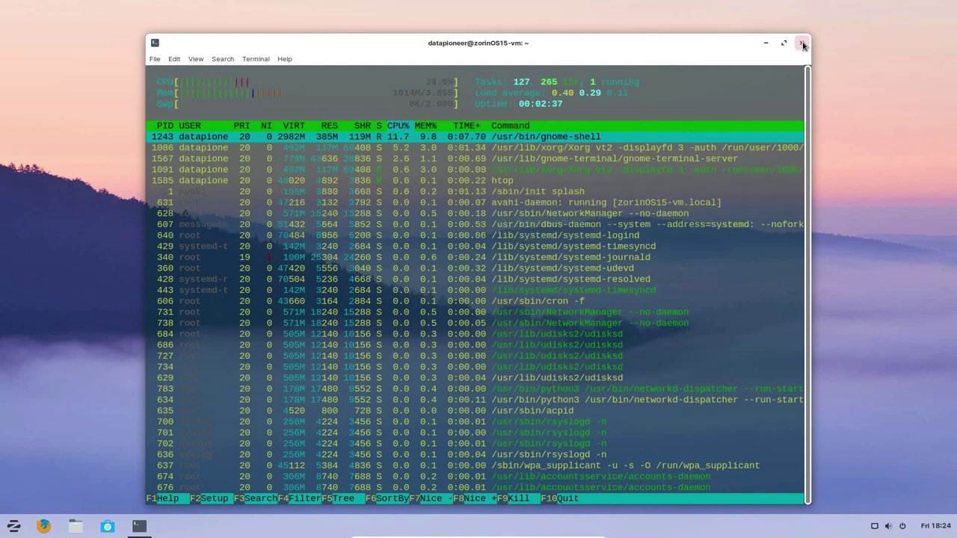
Step: Confirm closing the terminal and bring up the desktop's Change Background settings
click(599, 298)
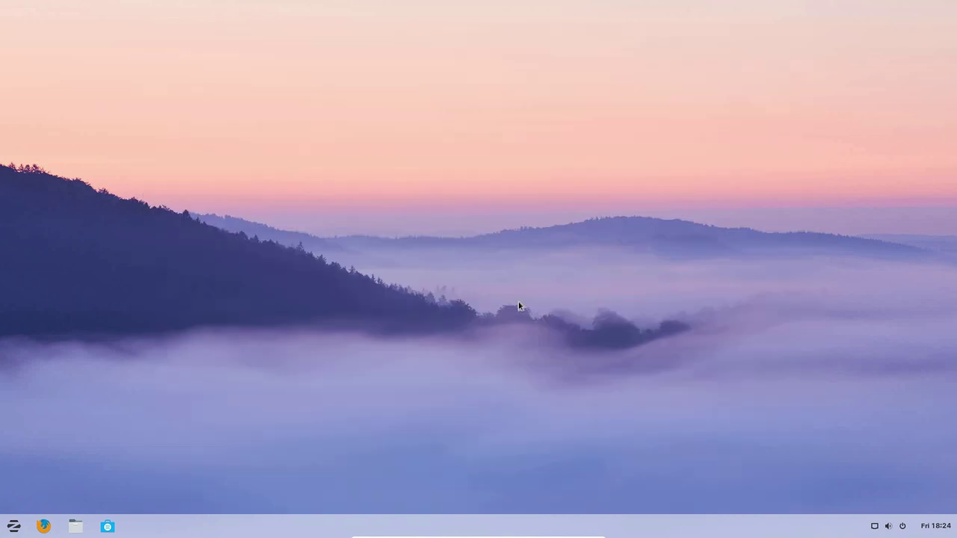
right_click(465, 252)
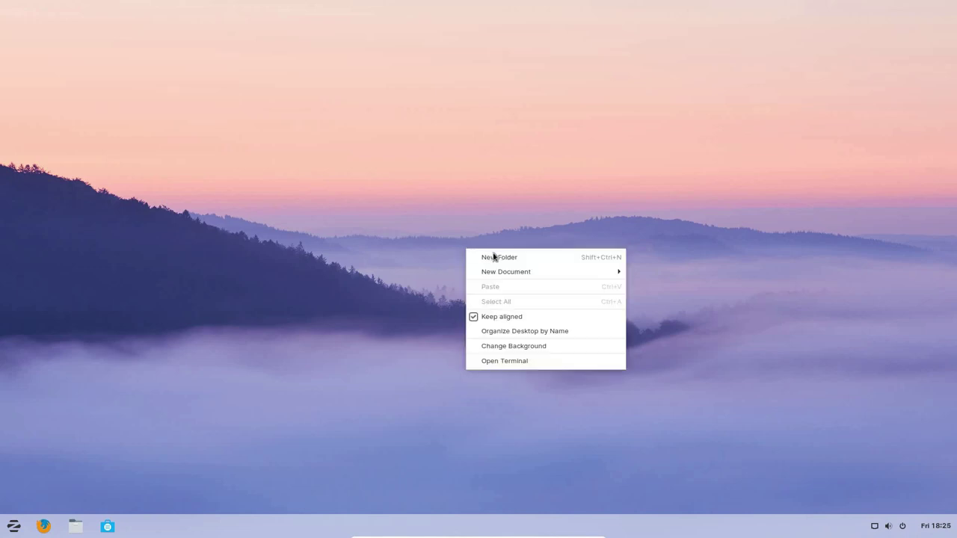
click(506, 350)
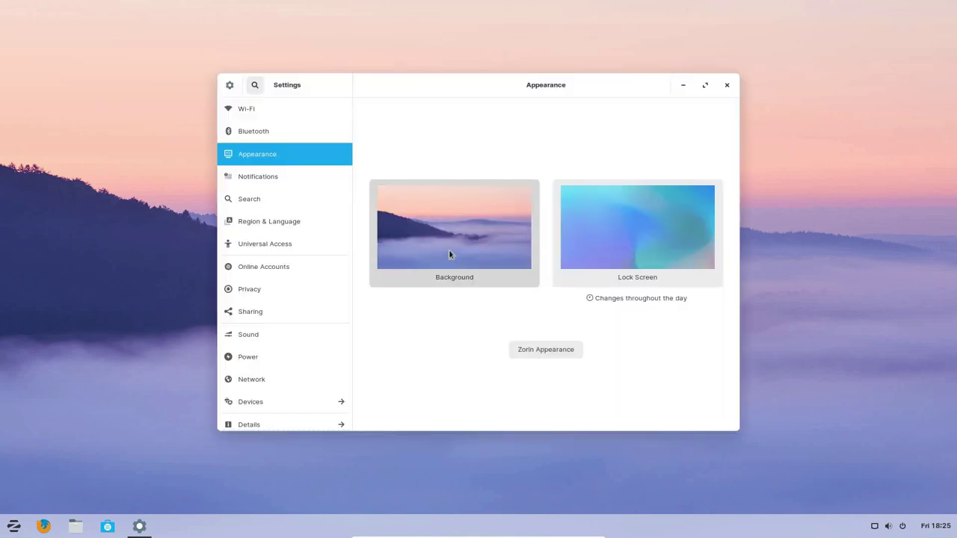
Step: Pick the mountain lake picture as the wallpaper and close Settings
click(449, 252)
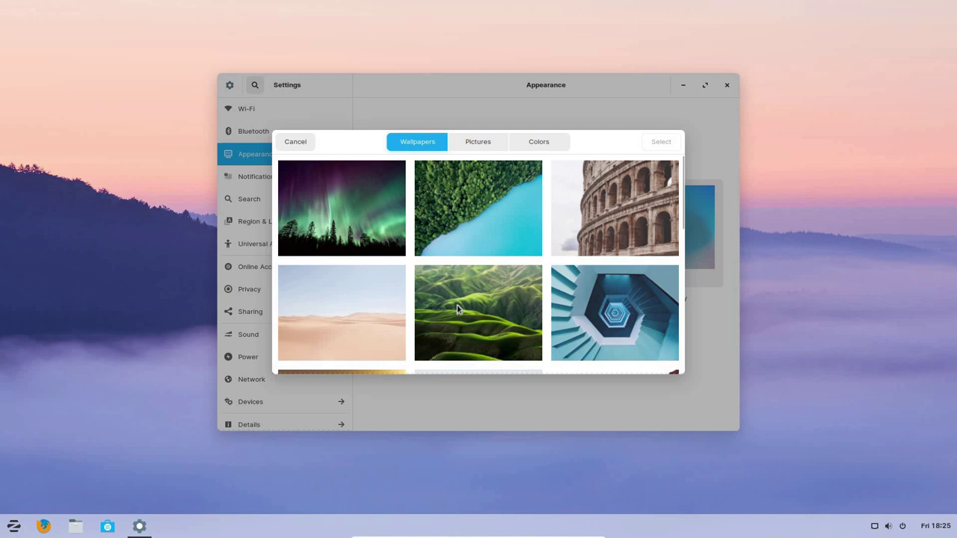
scroll(400, 319, down, 1)
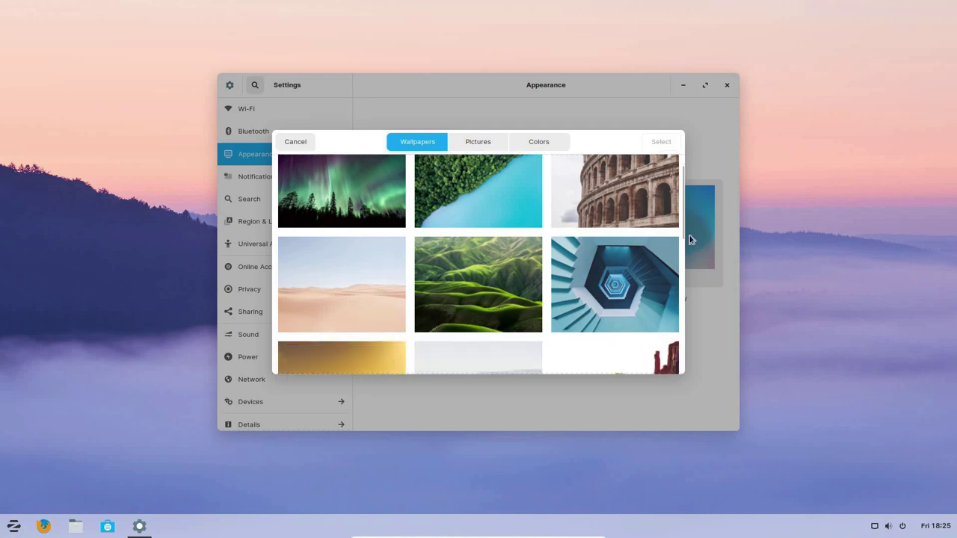
drag(681, 231, 680, 310)
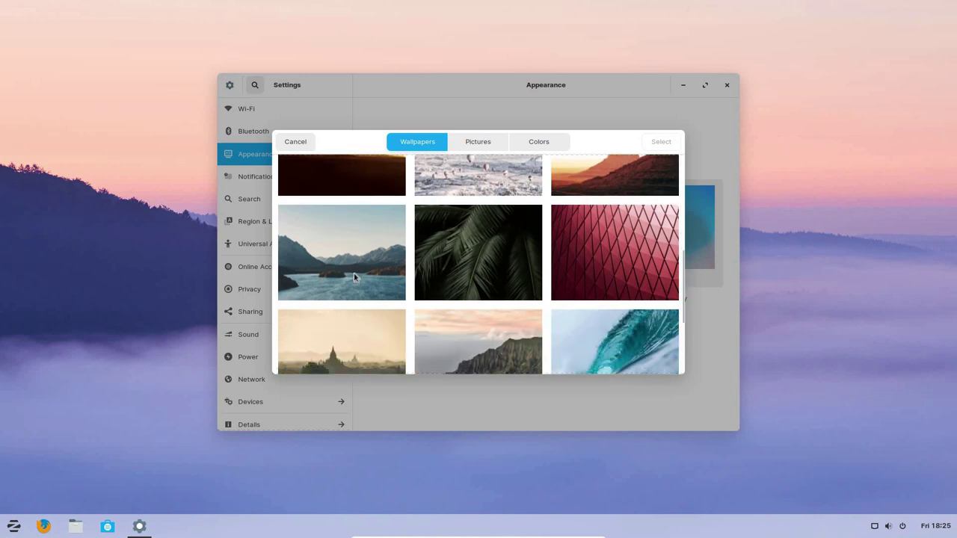
click(354, 273)
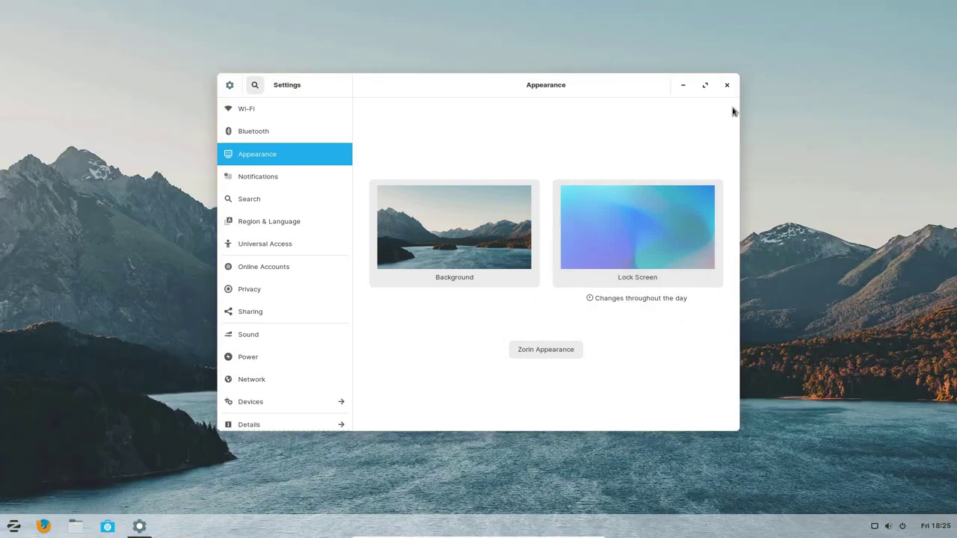
click(727, 85)
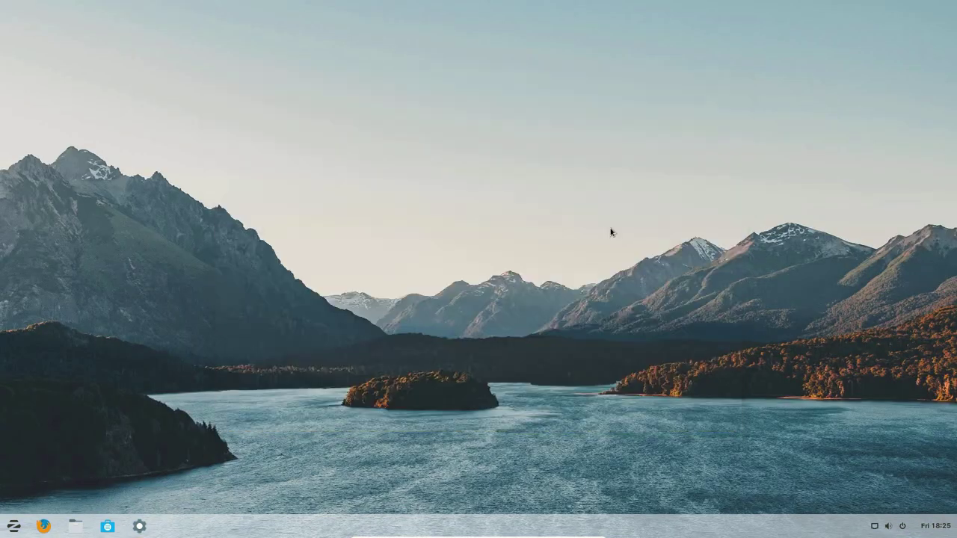
right_click(493, 261)
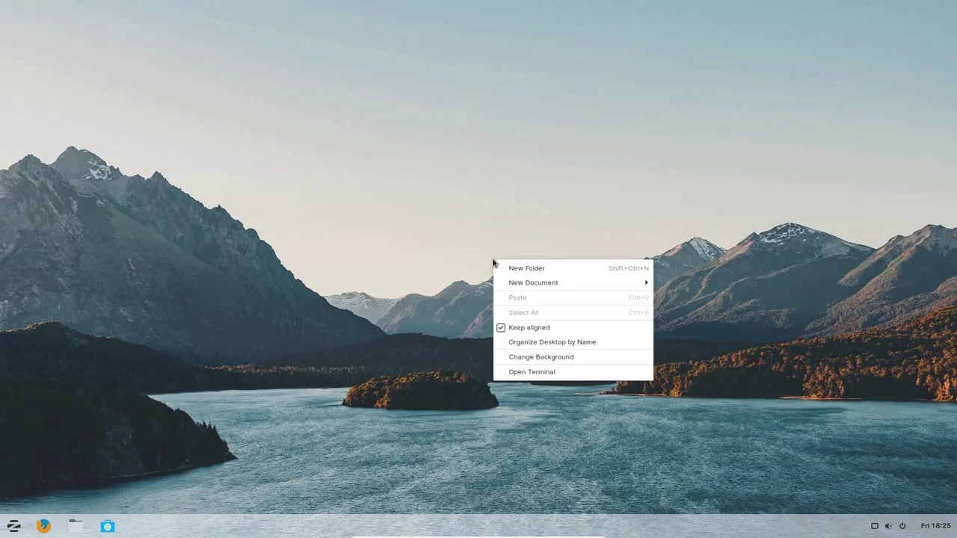
click(529, 367)
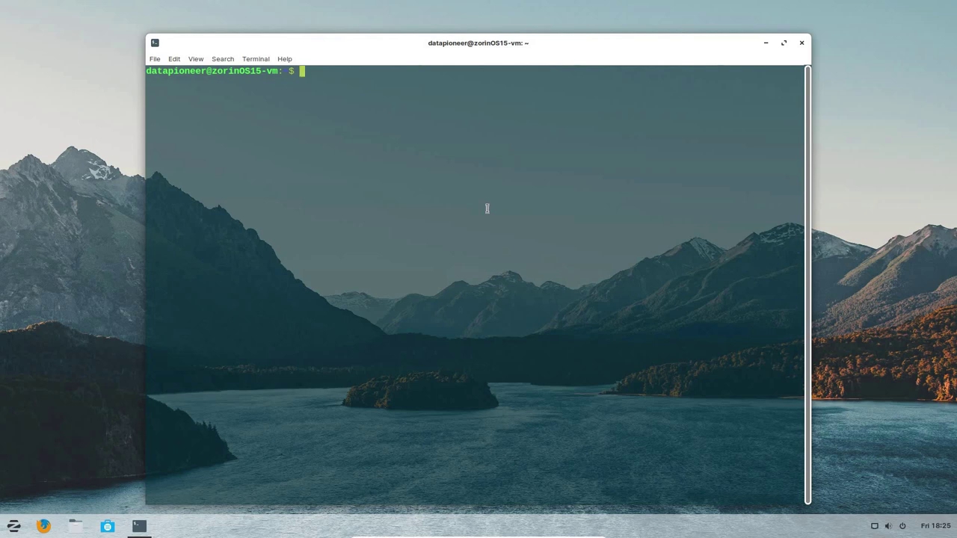
text(uname -a)
key(Return)
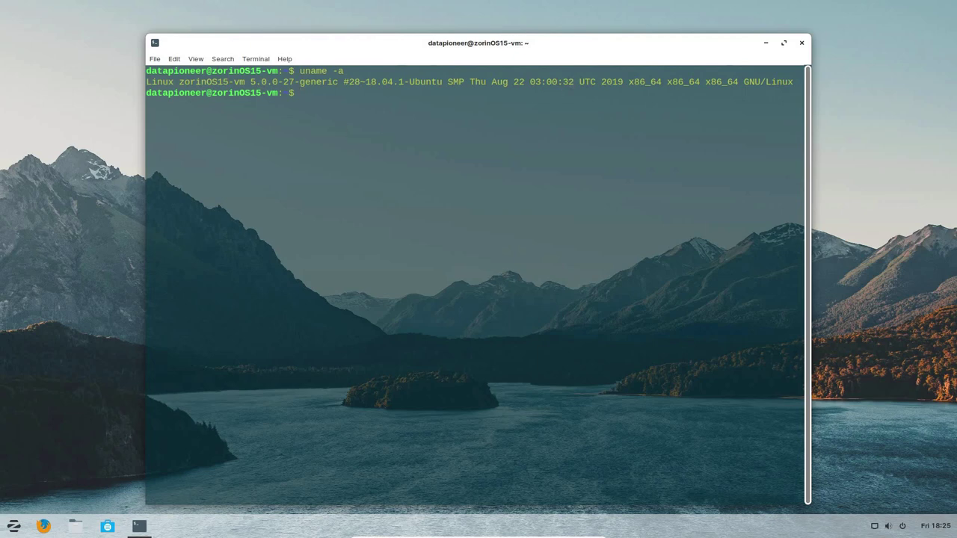
text(exit)
key(Return)
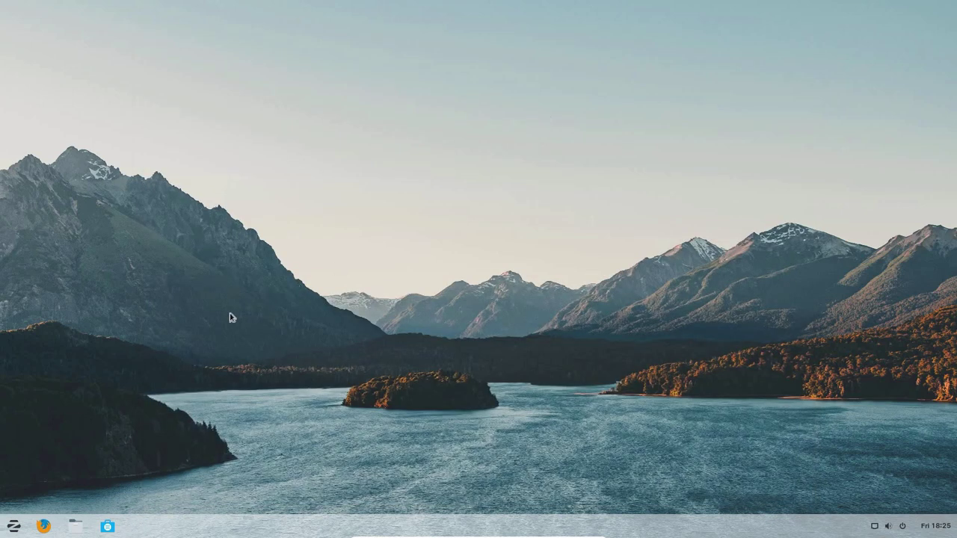
click(108, 527)
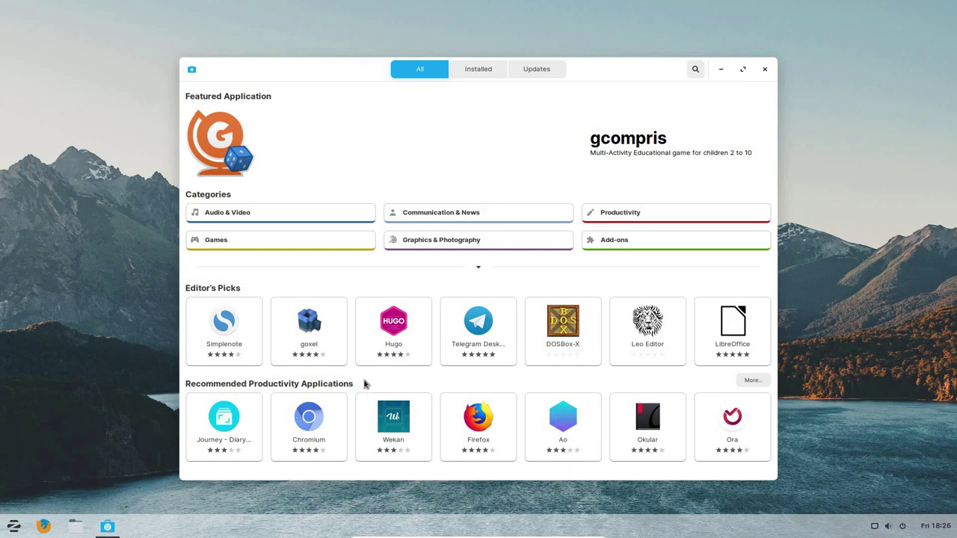
click(228, 214)
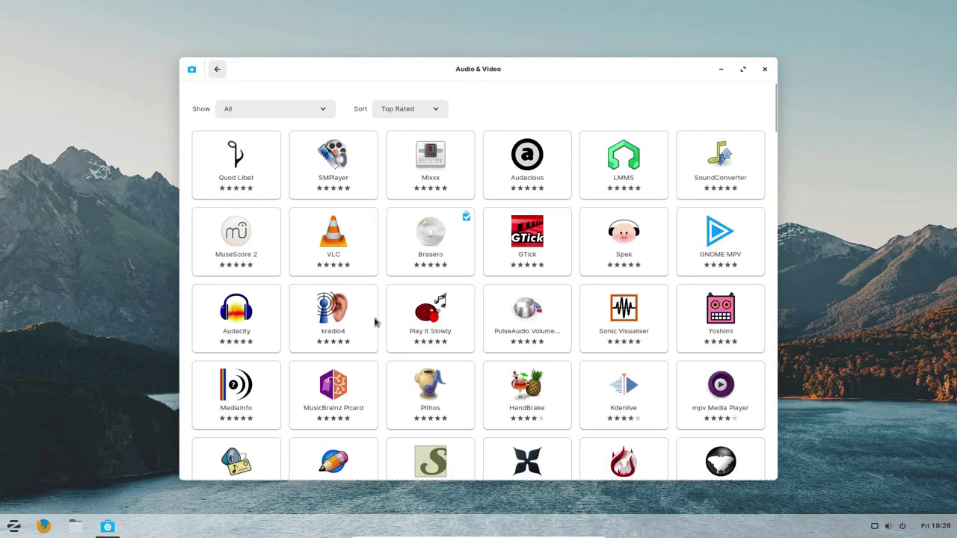
scroll(376, 322, down, 5)
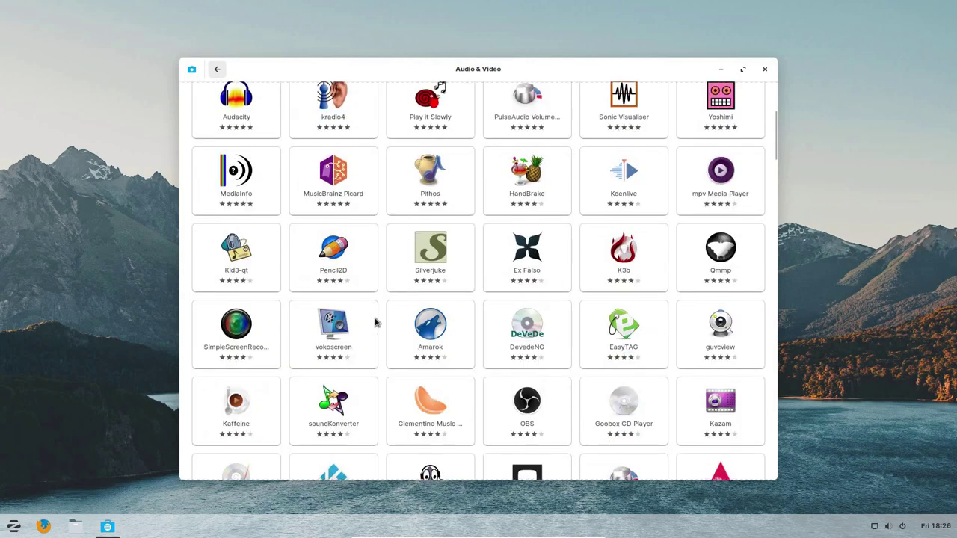
scroll(375, 322, down, 2)
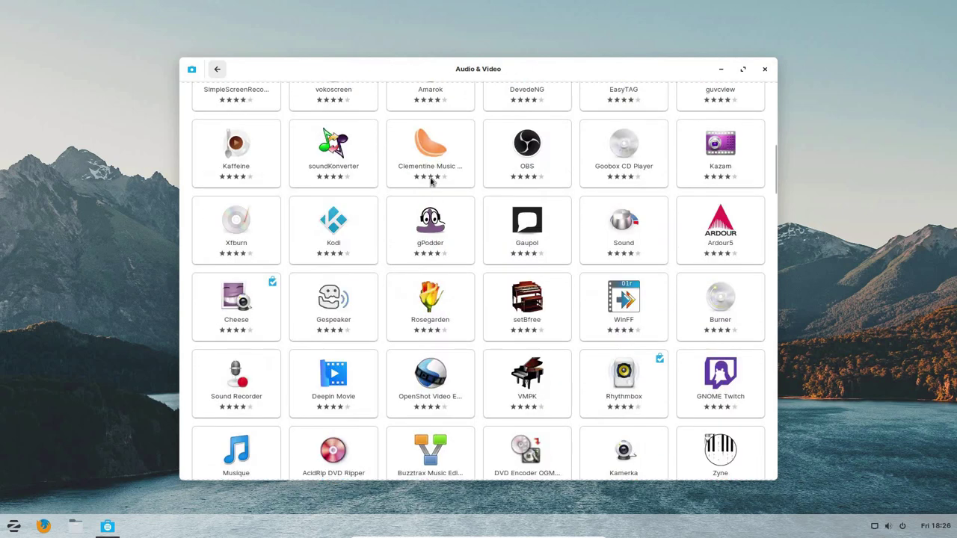
click(218, 70)
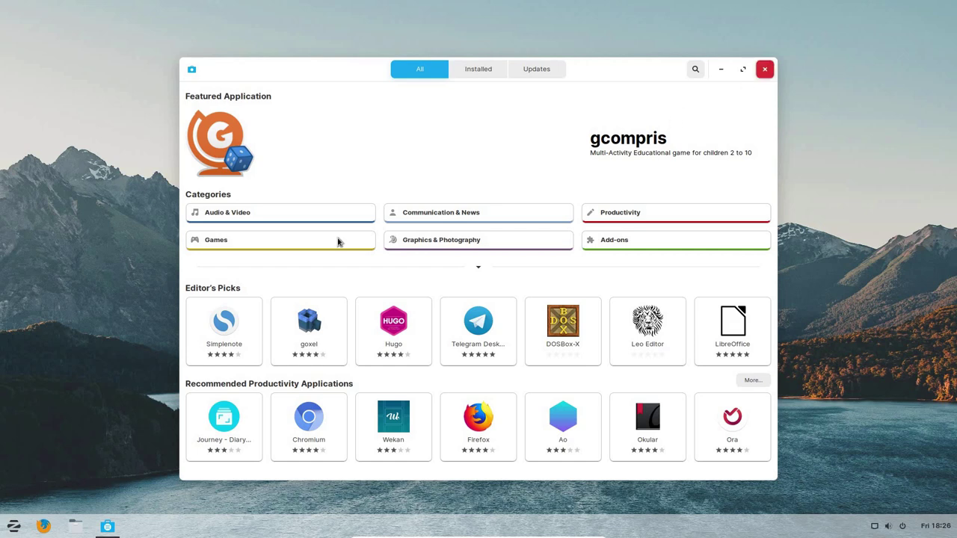
click(765, 68)
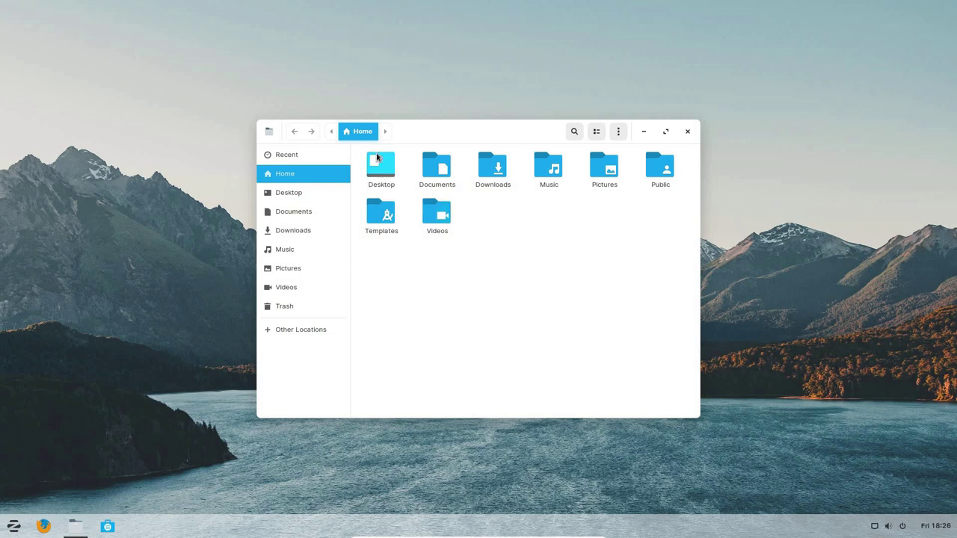
click(618, 132)
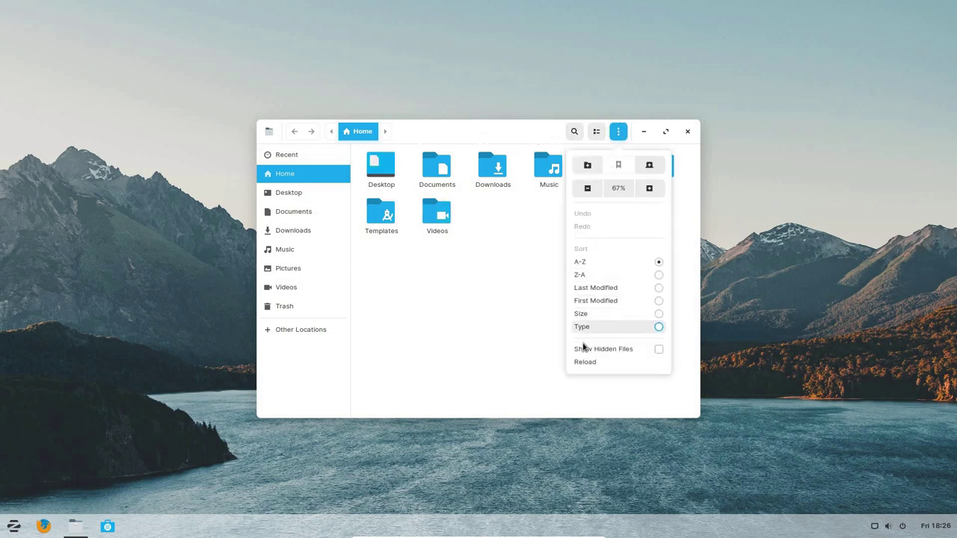
click(551, 244)
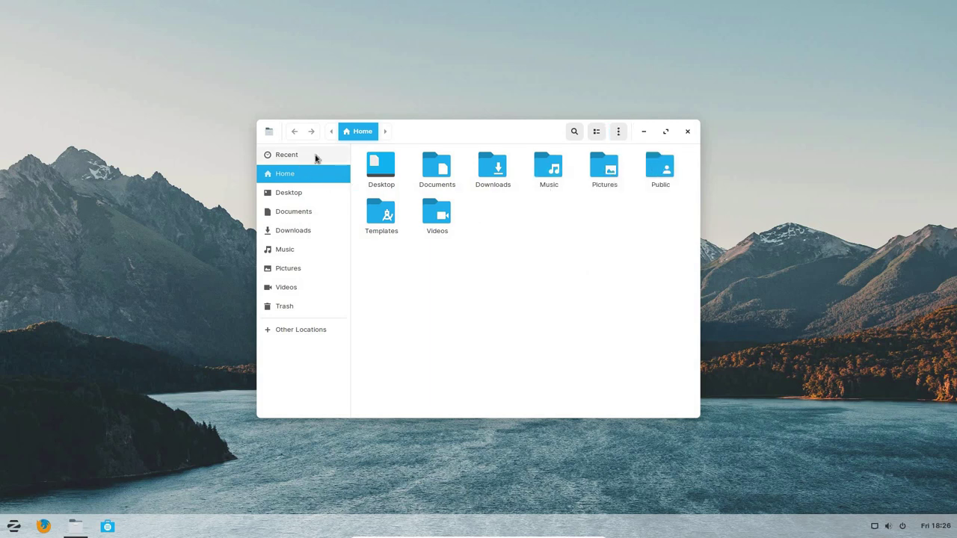
click(687, 132)
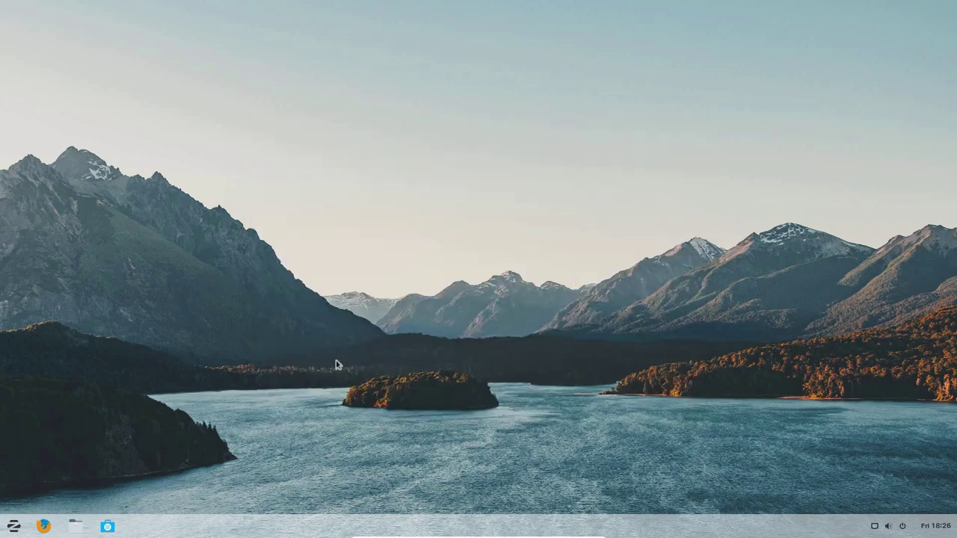
Step: Bring up the Power Off prompt with its 60-second shutdown countdown
click(888, 527)
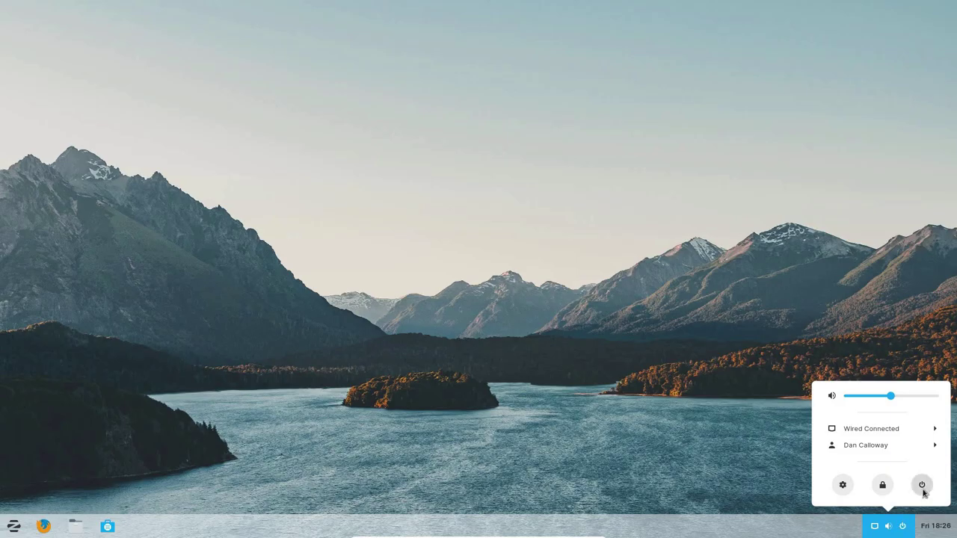
click(922, 485)
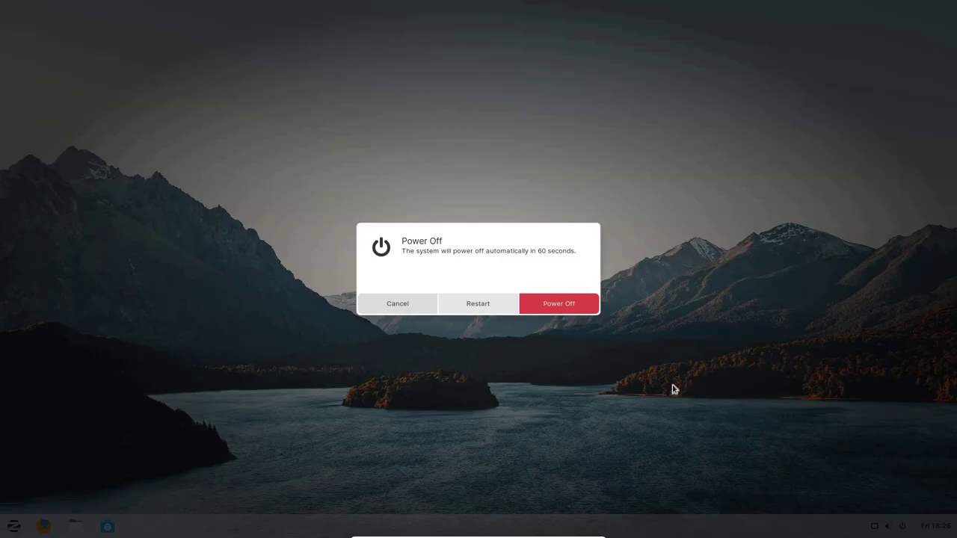